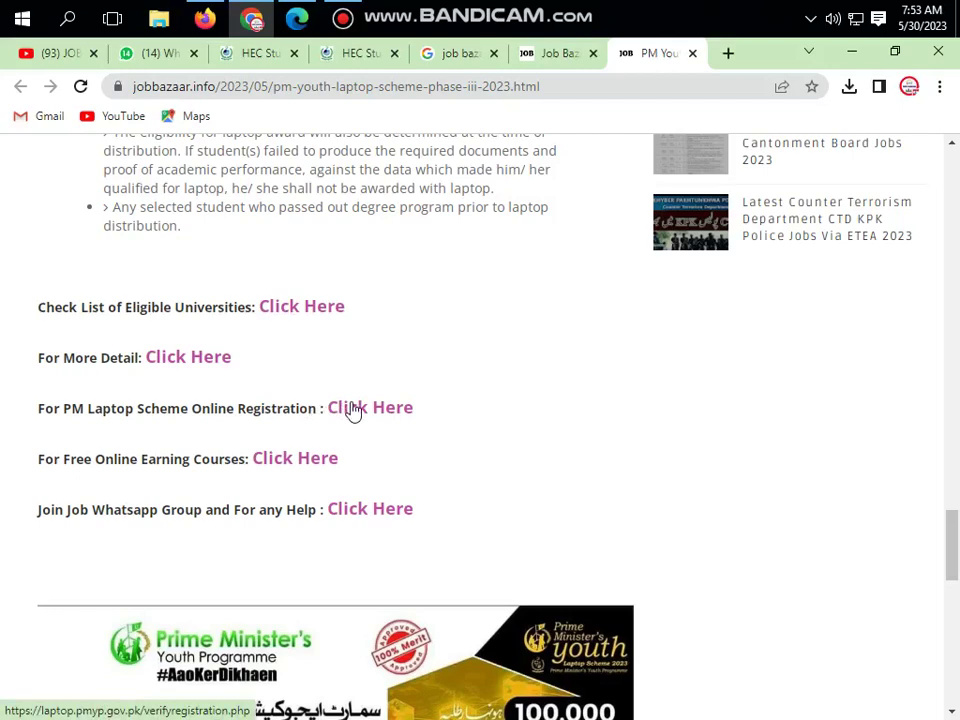
- Switch to the laptop.pmyp.gov.pk tab showing the laptop scheme's General Instructions
left_click(252, 53)
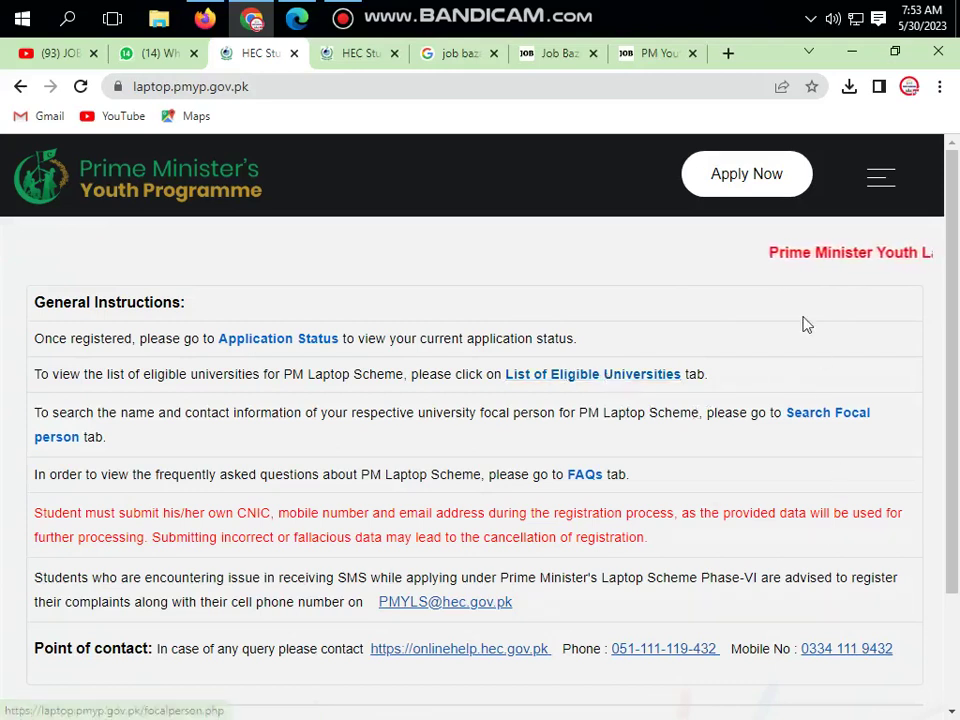
- Use the header's Apply Now button to reach the CNIC and captcha Registration page
left_click(747, 175)
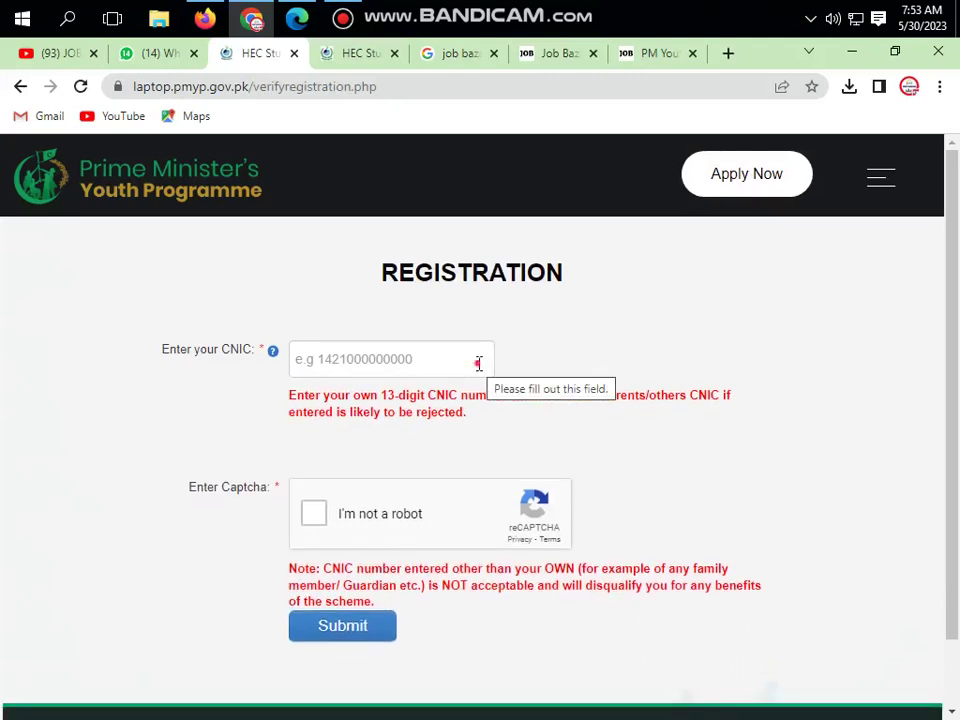
- Enter the applicant's 13-digit CNIC, correcting a mistyped digit
left_click(479, 363)
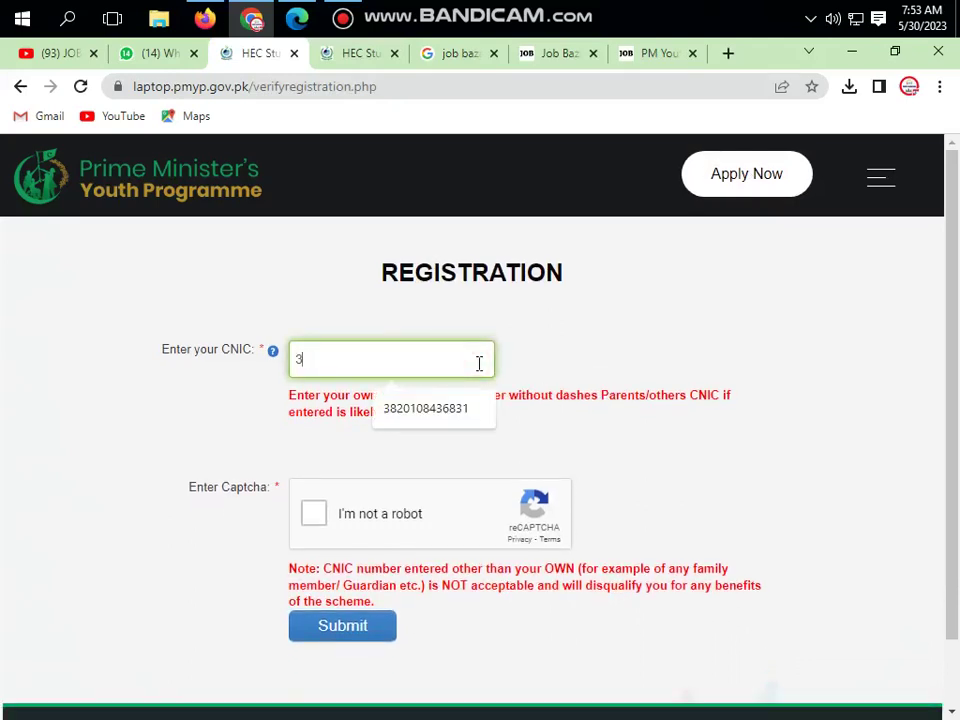
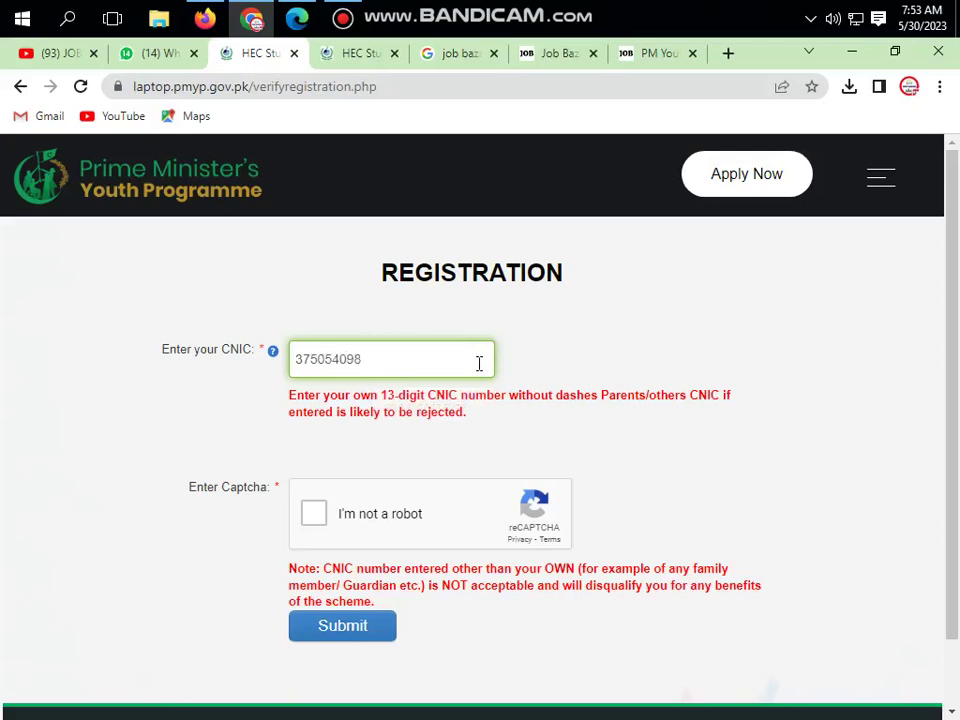
left_click(658, 347)
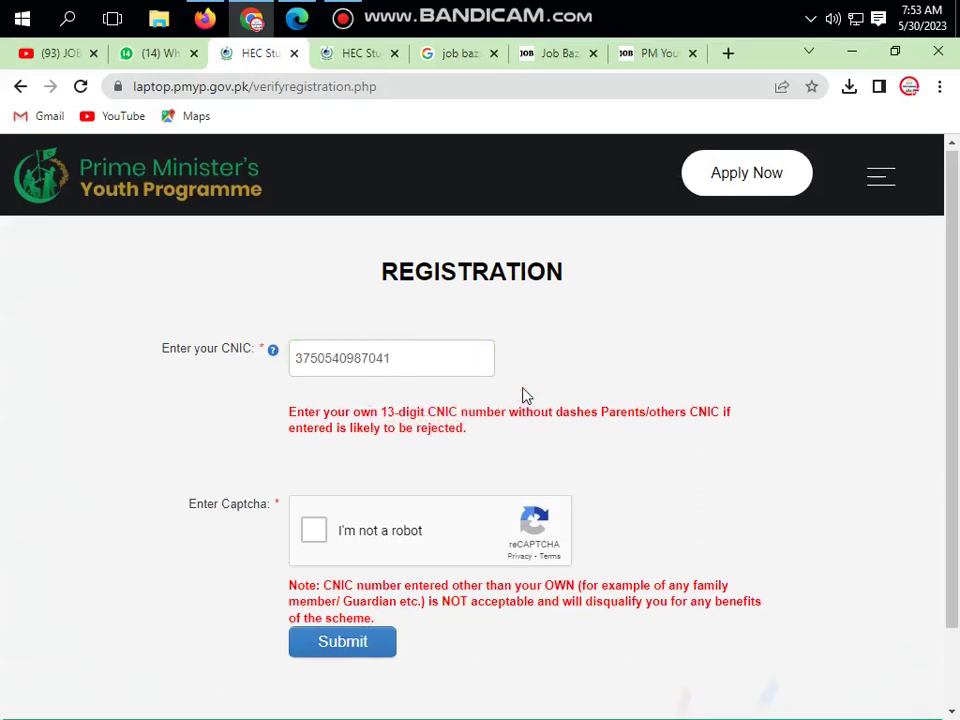
- Pass the 'I'm not a robot' captcha and submit the CNIC for verification
scroll(311, 319, "down", 2)
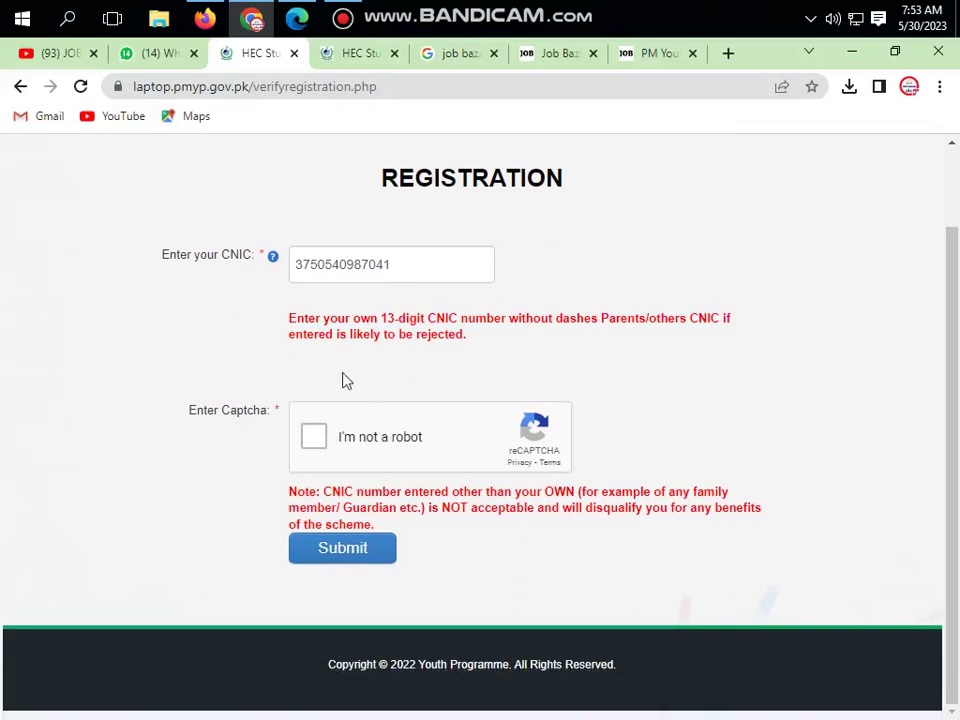
left_click(320, 440)
left_click(345, 553)
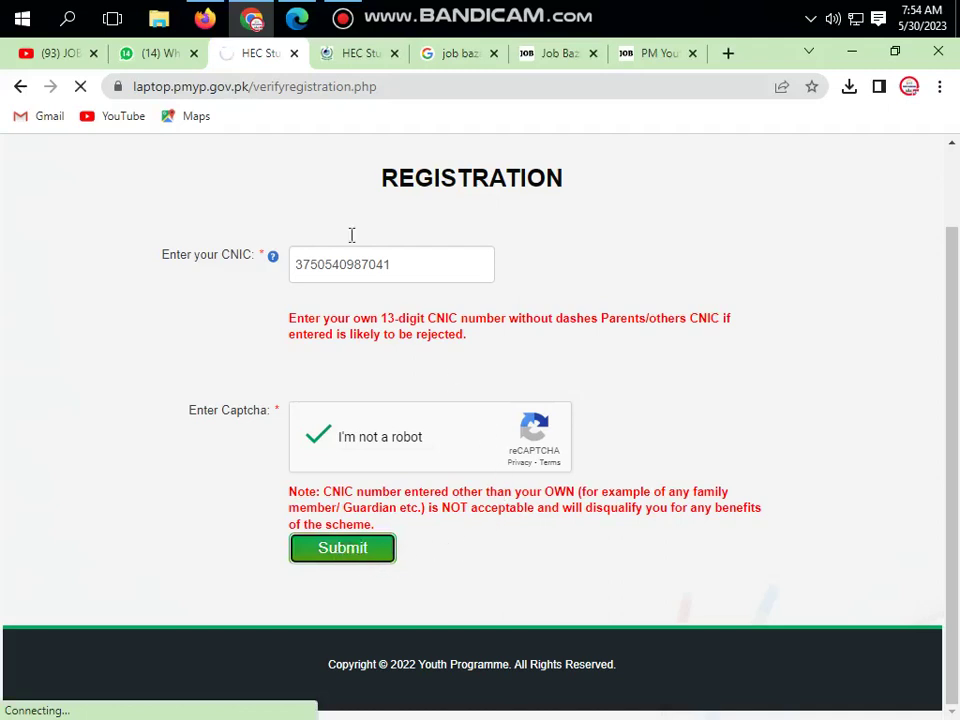
left_click(342, 20)
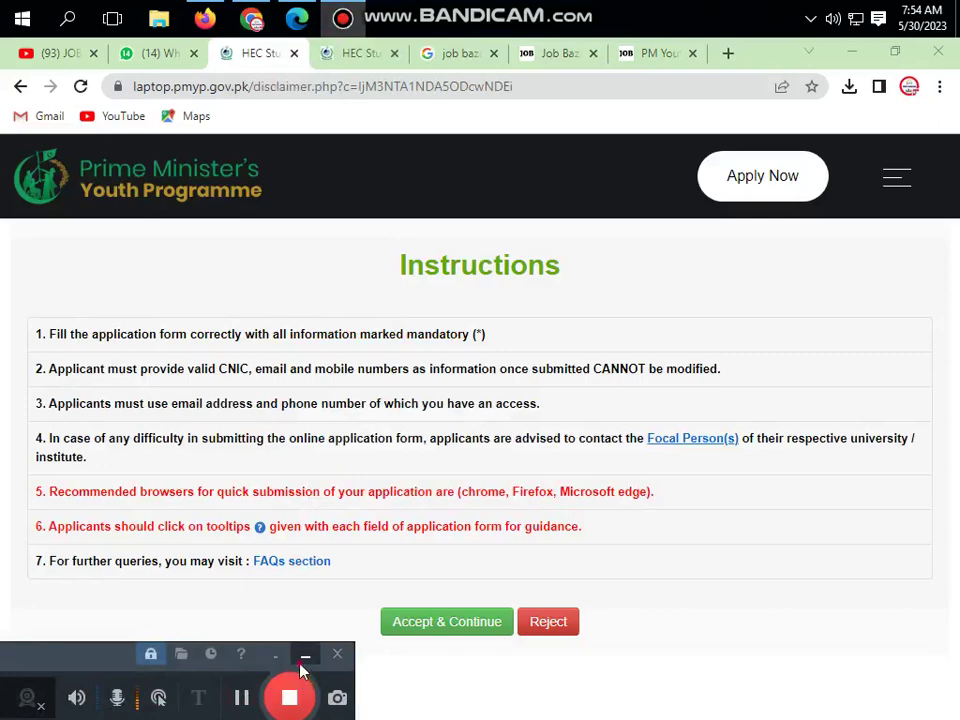
left_click(306, 655)
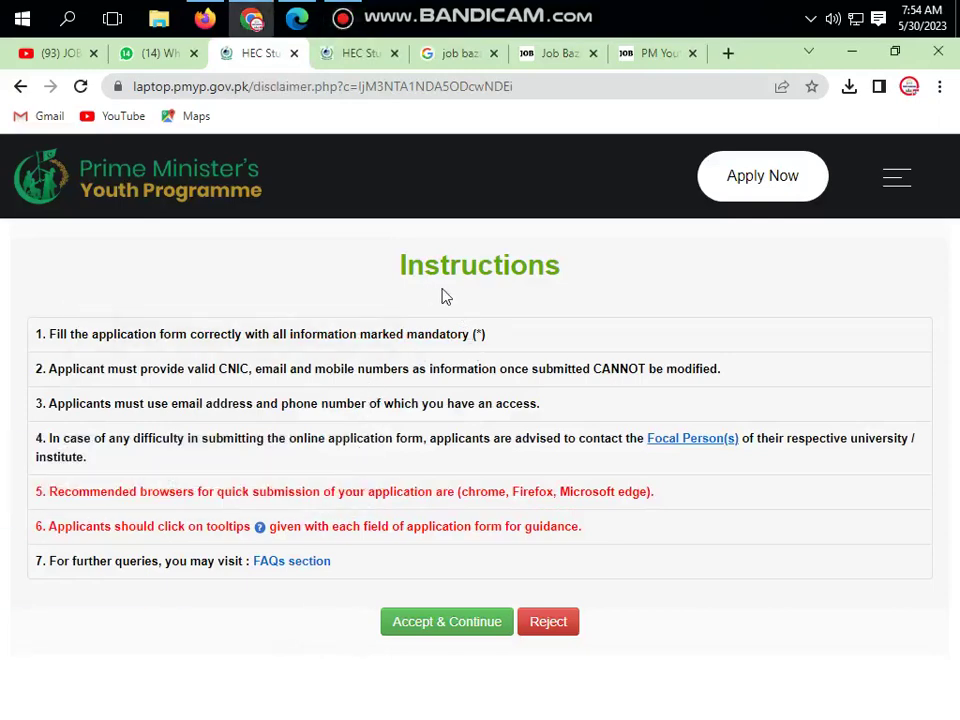
- Accept the instructions and continue to the new student registration form
left_click(453, 627)
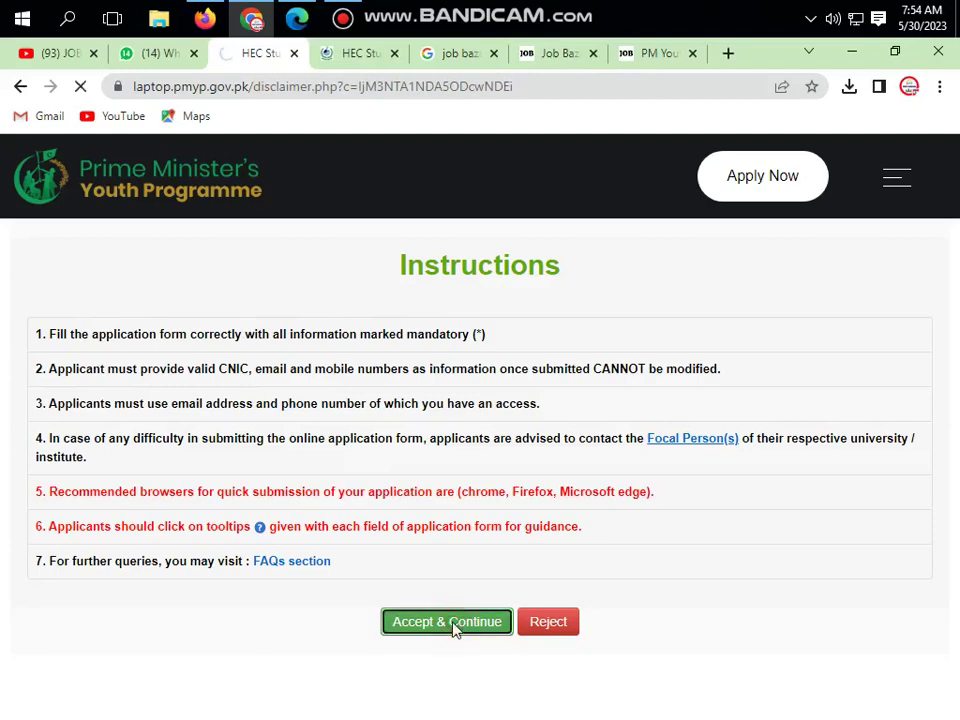
left_click(120, 317)
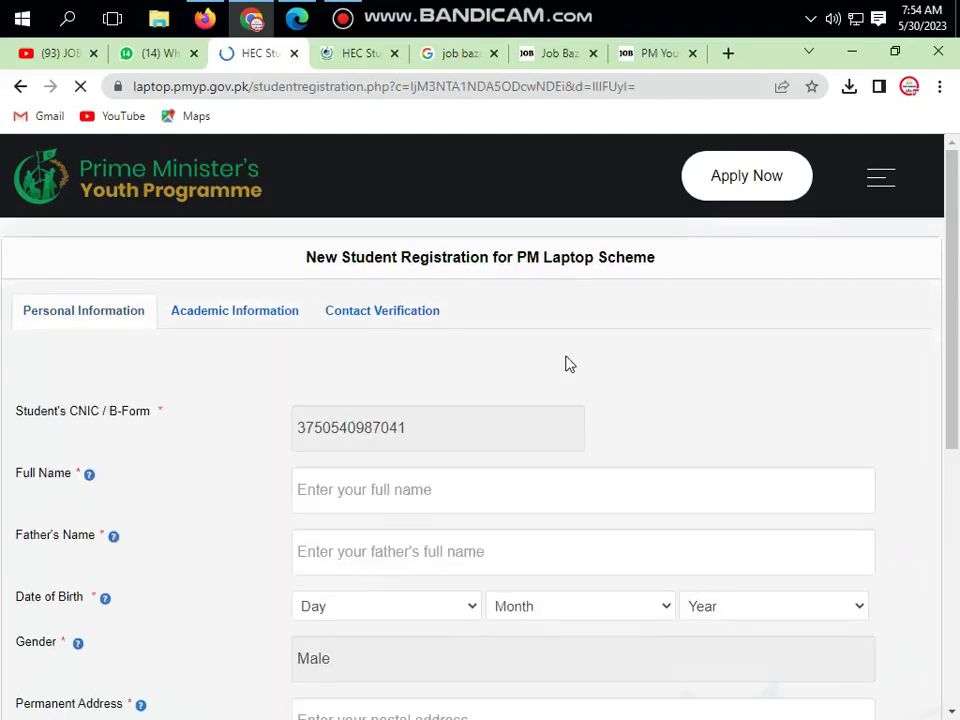
scroll(565, 364, "down", 1)
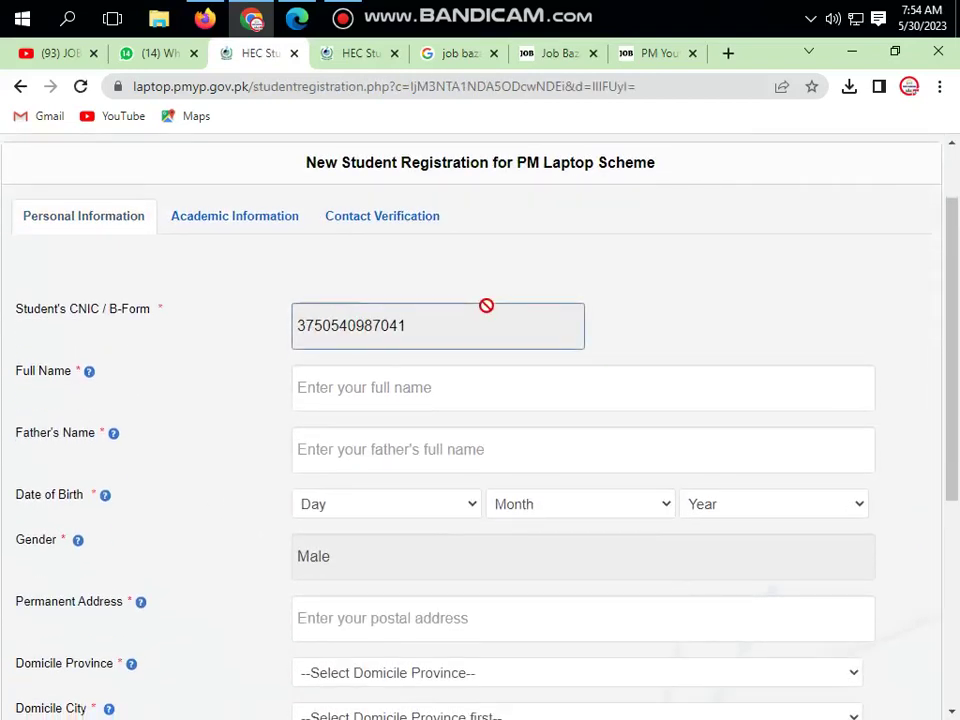
scroll(486, 305, "up", 1)
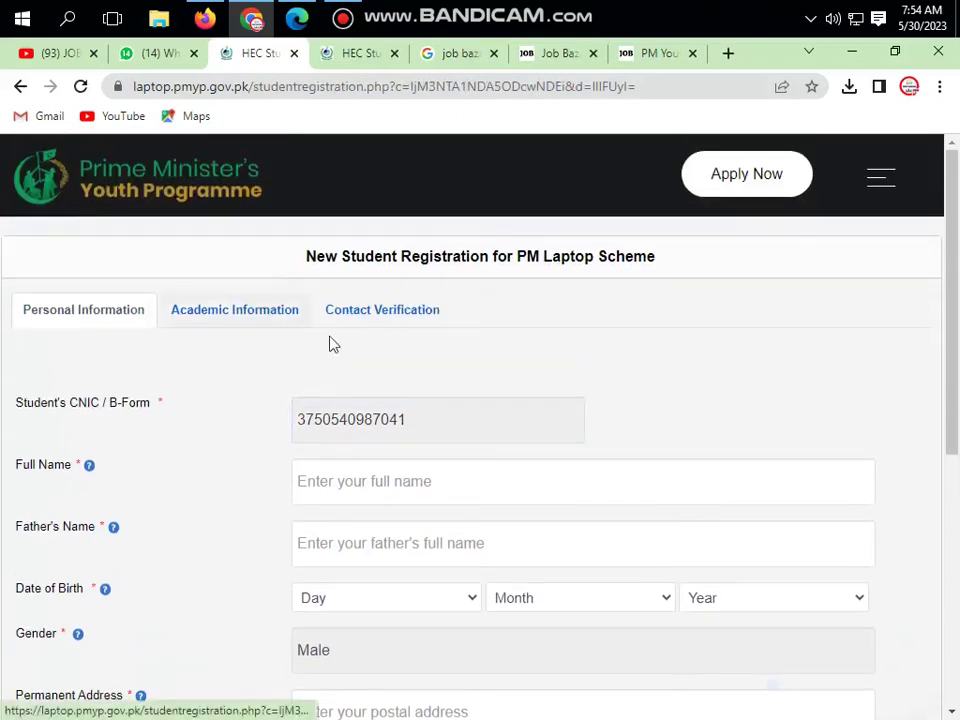
scroll(356, 344, "down", 2)
scroll(167, 306, "up", 2)
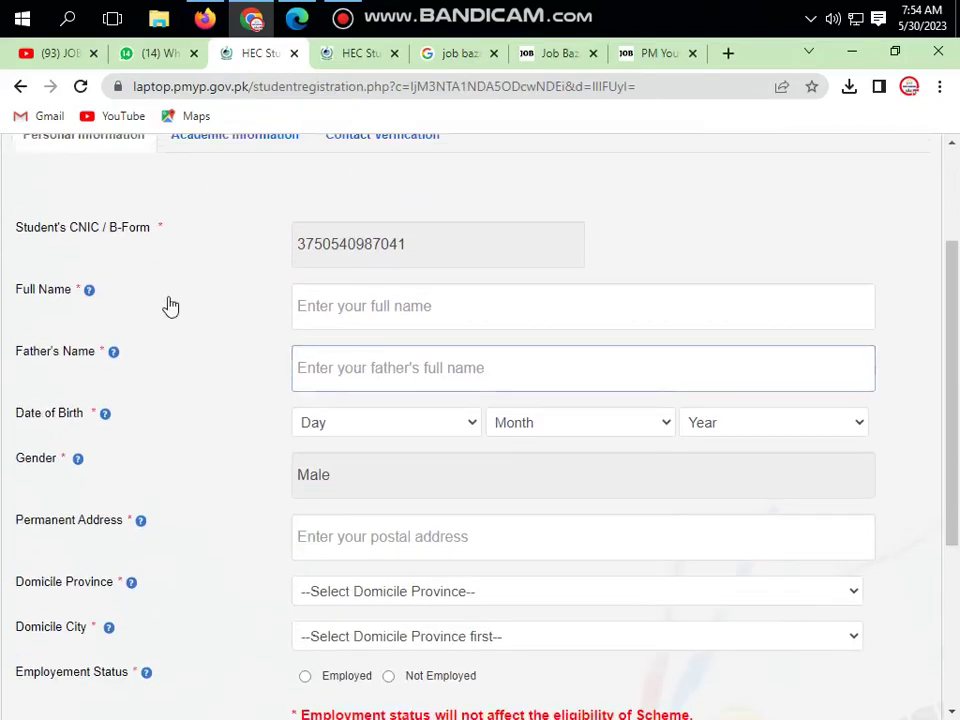
- Fill in the Personal Information fields with a Punjab domicile and go to academic details
left_click(342, 20)
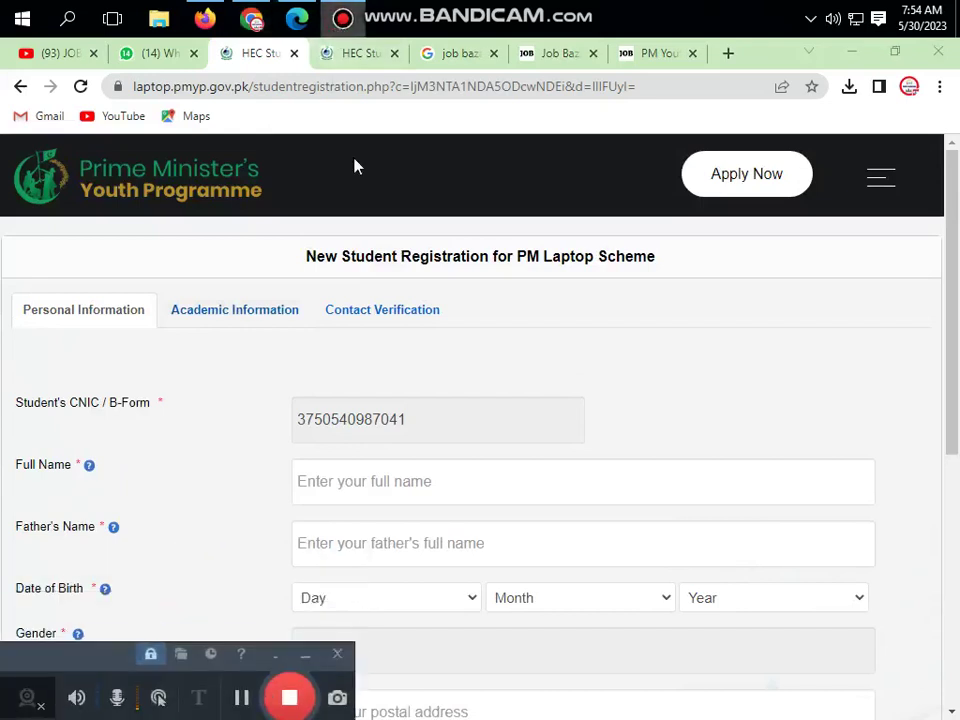
left_click(242, 697)
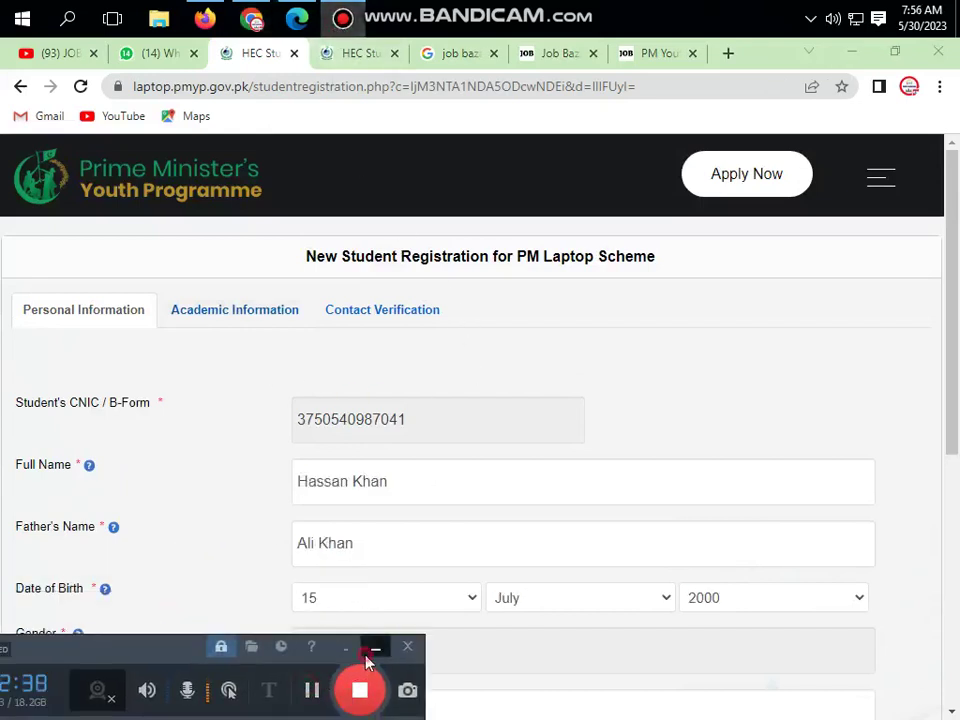
left_click(374, 649)
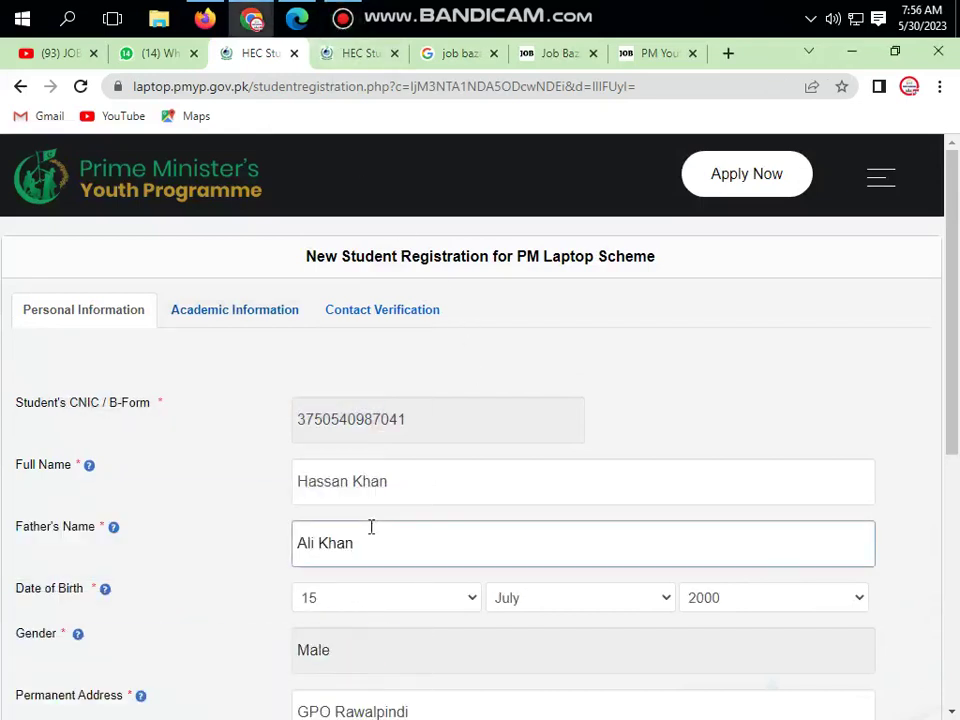
scroll(371, 527, "down", 3)
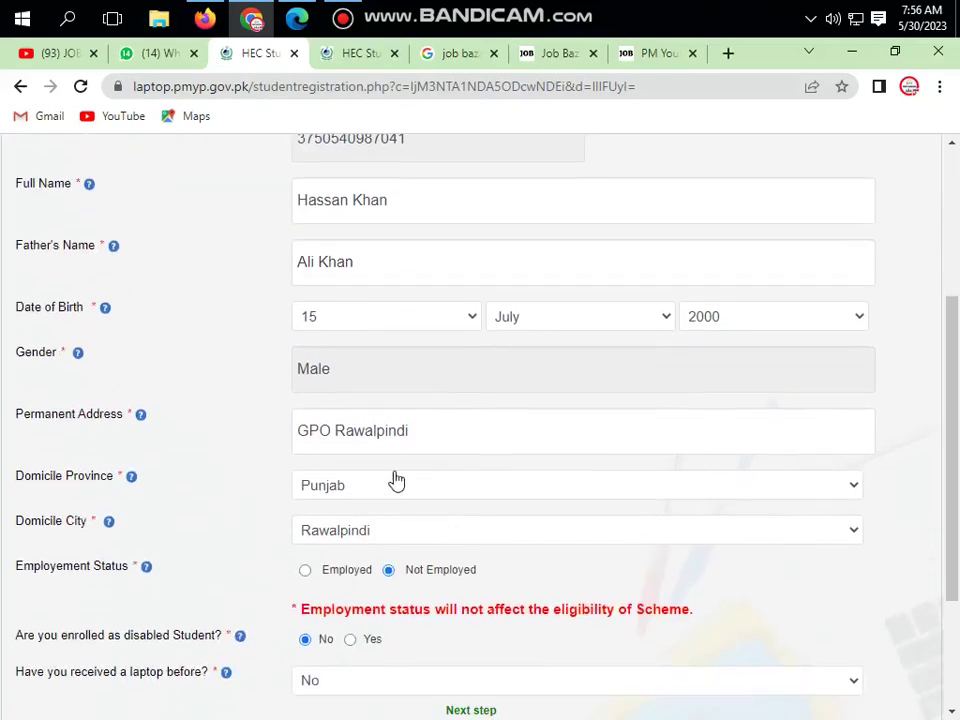
scroll(394, 480, "down", 1)
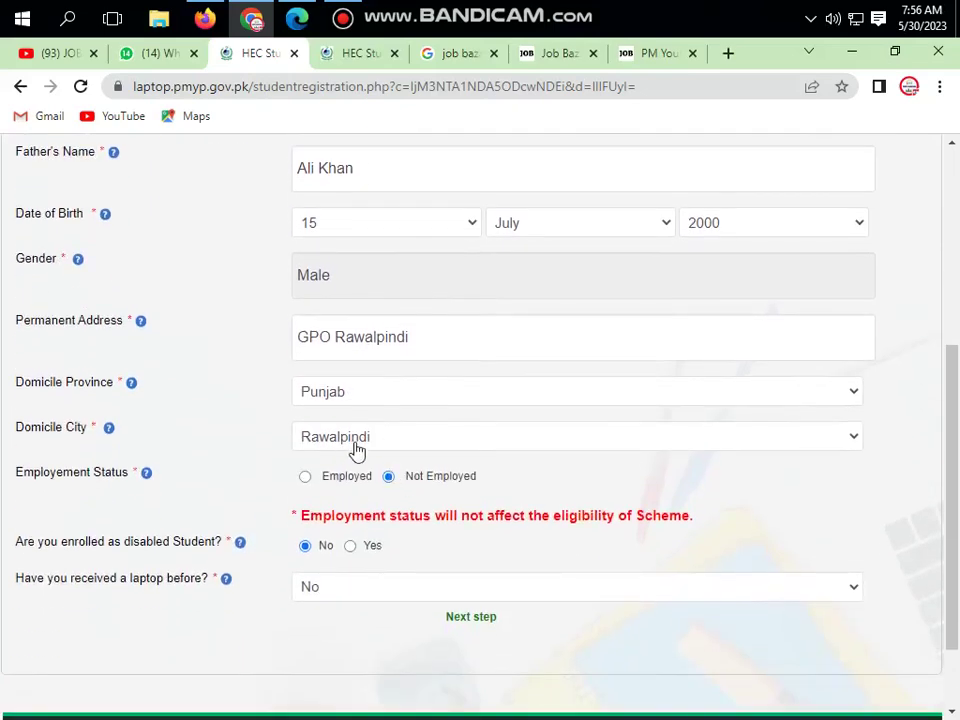
scroll(358, 450, "down", 1)
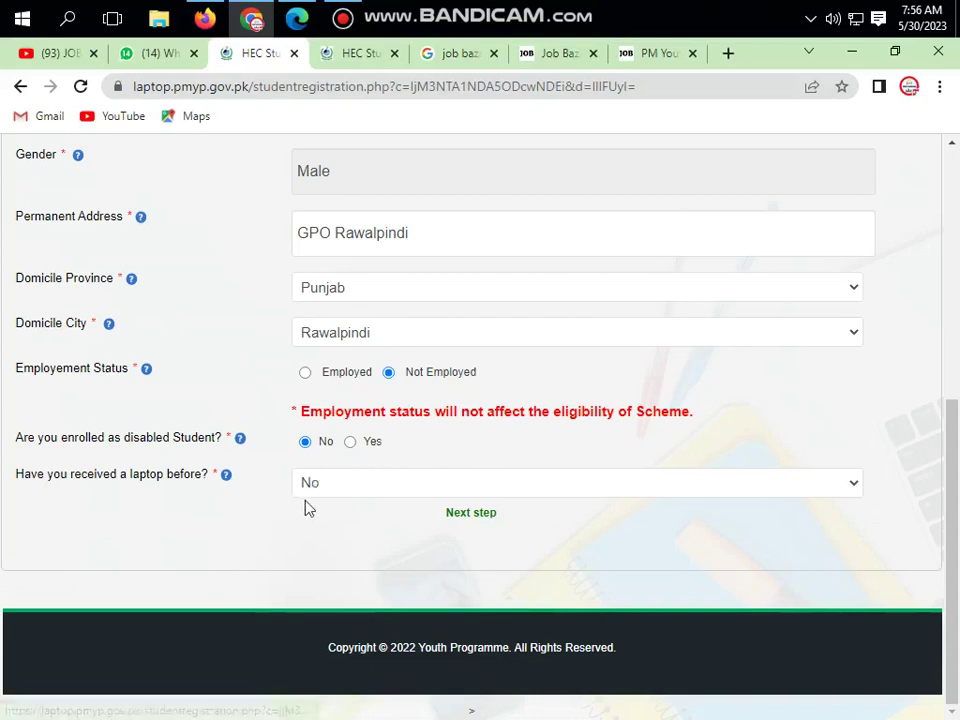
left_click(463, 516)
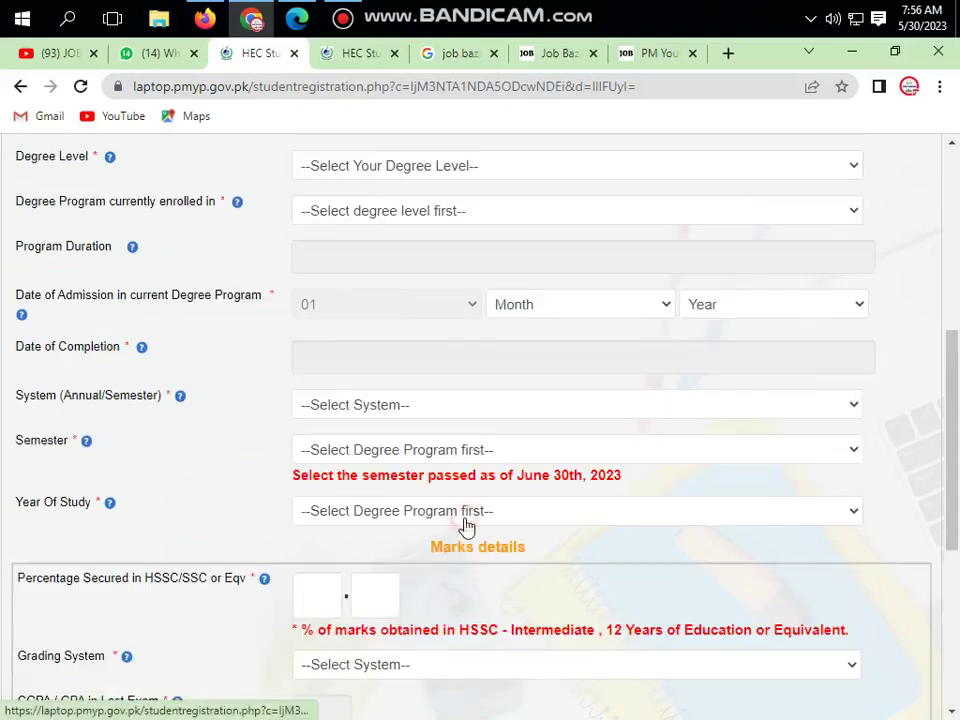
scroll(463, 525, "up", 5)
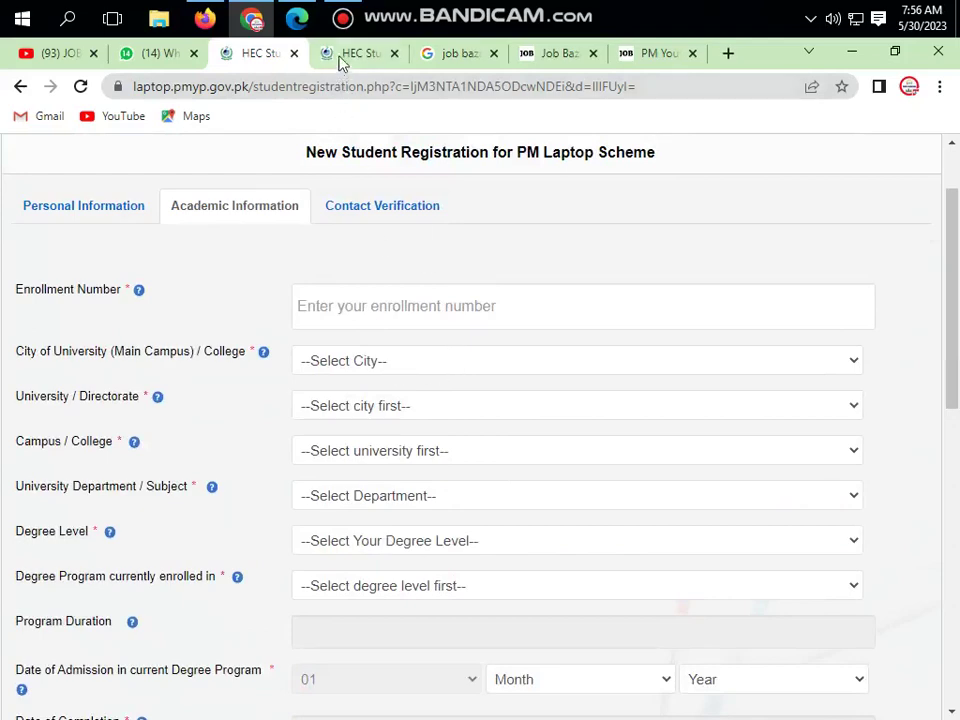
left_click(342, 19)
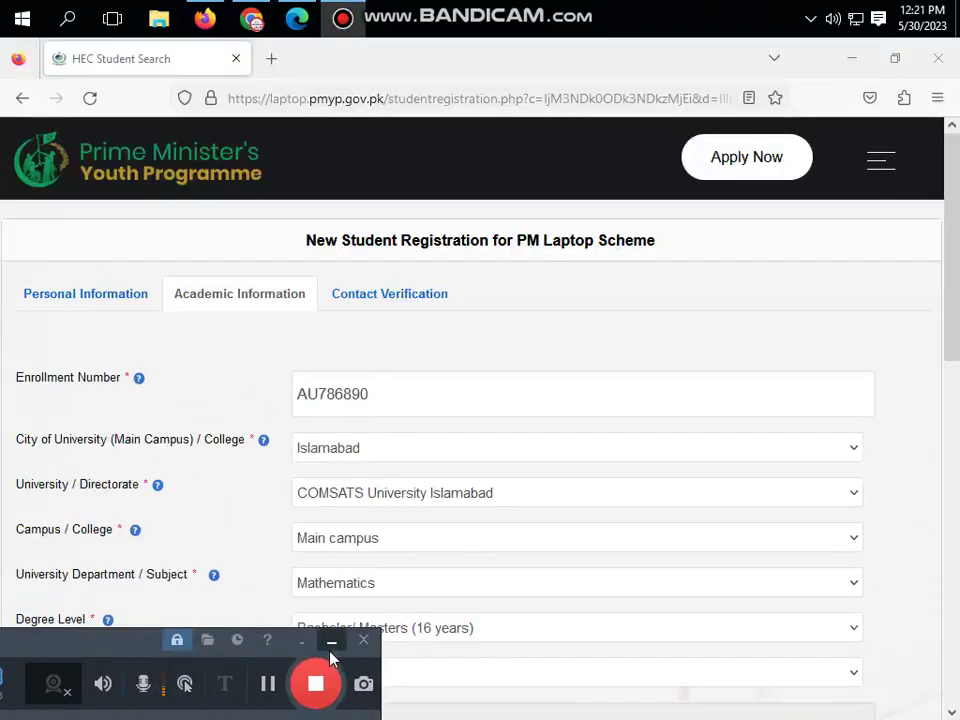
left_click(332, 640)
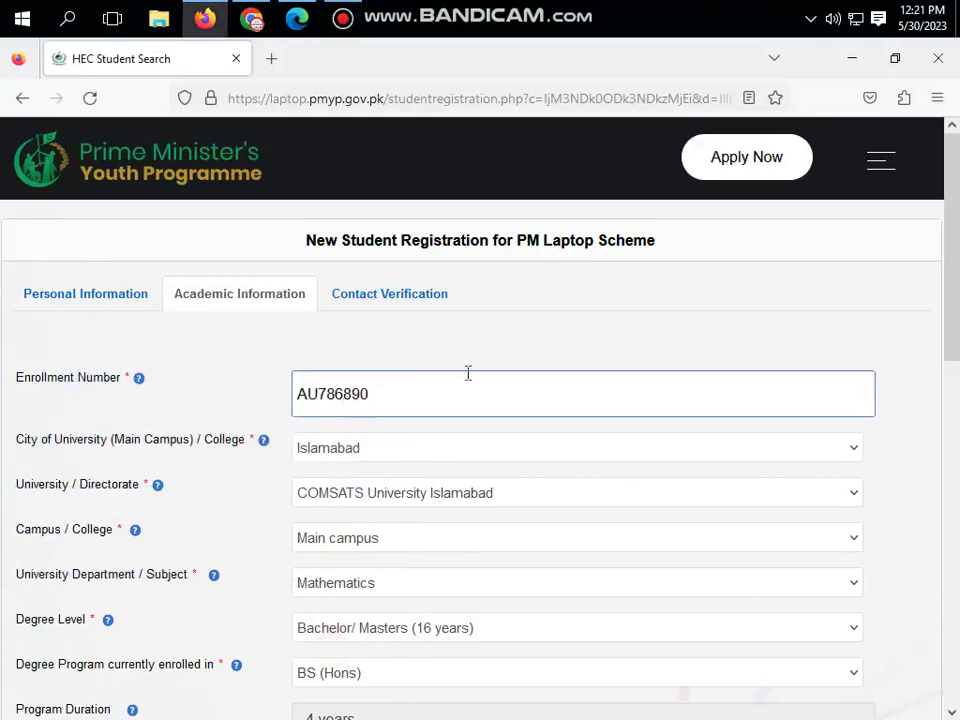
scroll(257, 468, "down", 2)
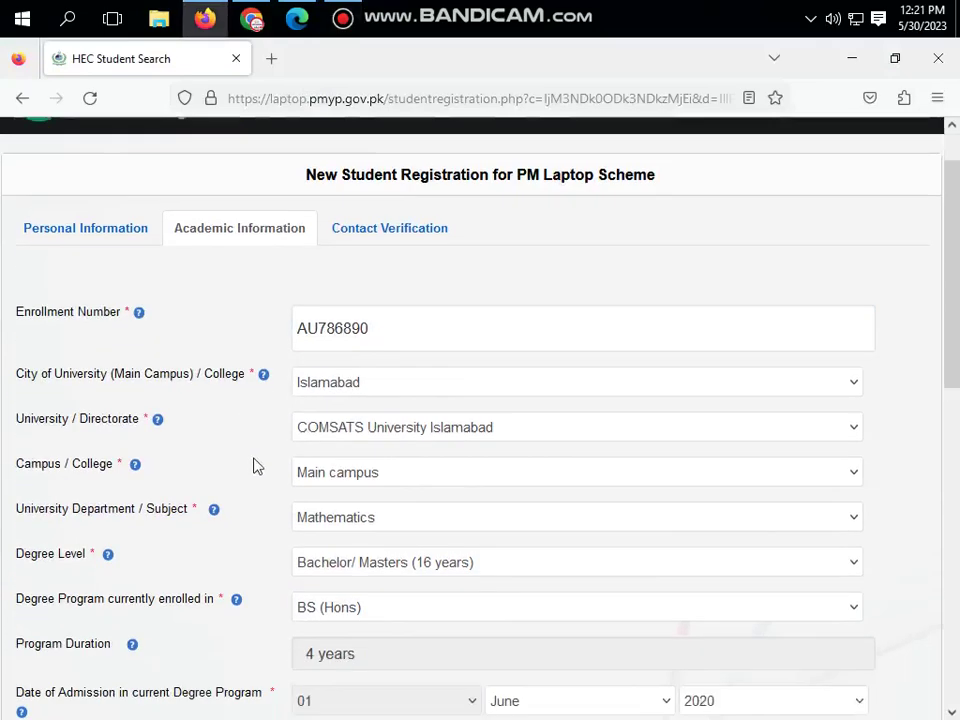
left_click(421, 349)
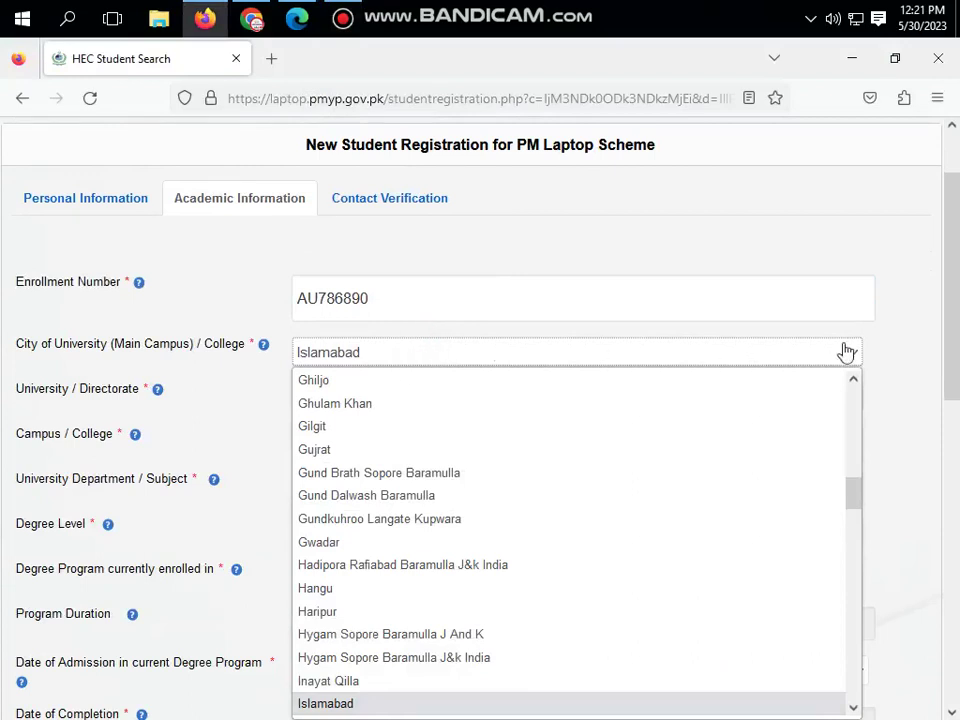
left_click(896, 355)
scroll(752, 372, "down", 1)
scroll(752, 372, "down", 1)
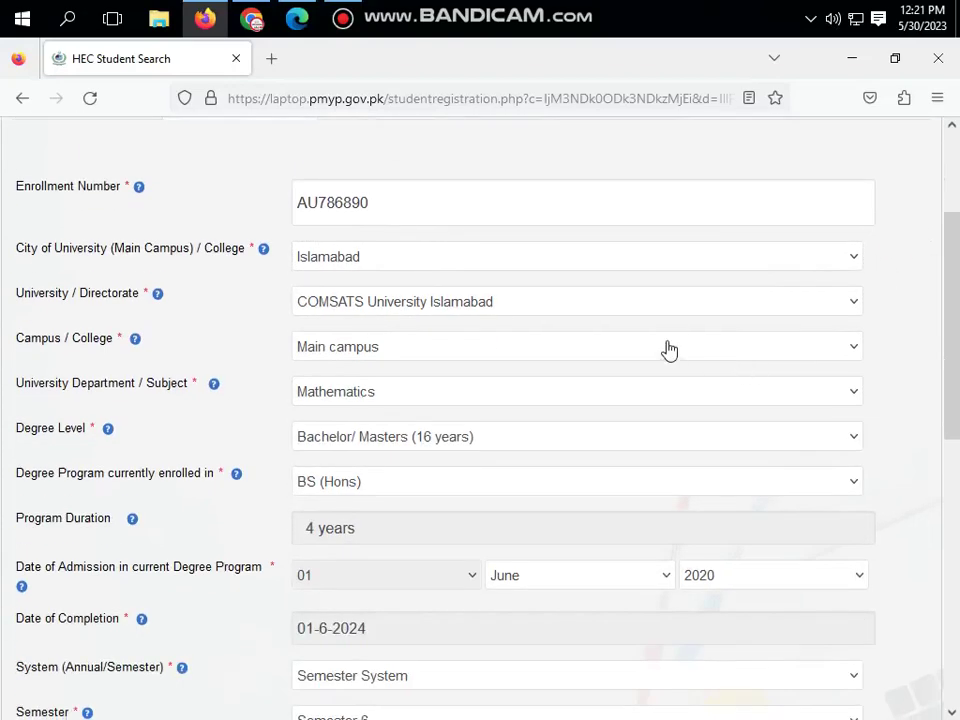
left_click(575, 313)
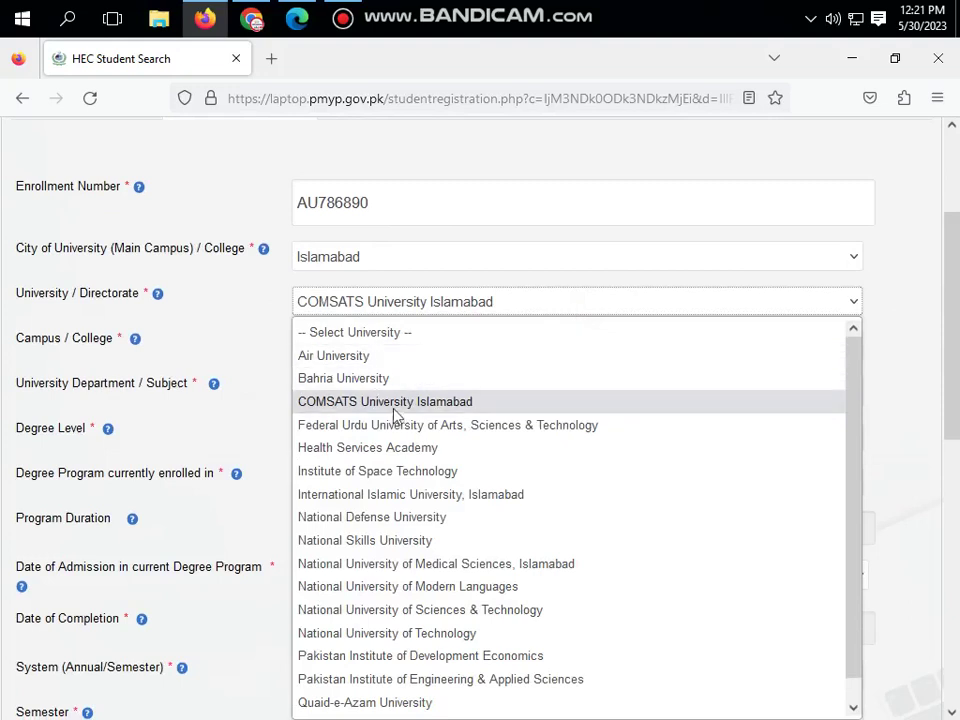
left_click(915, 391)
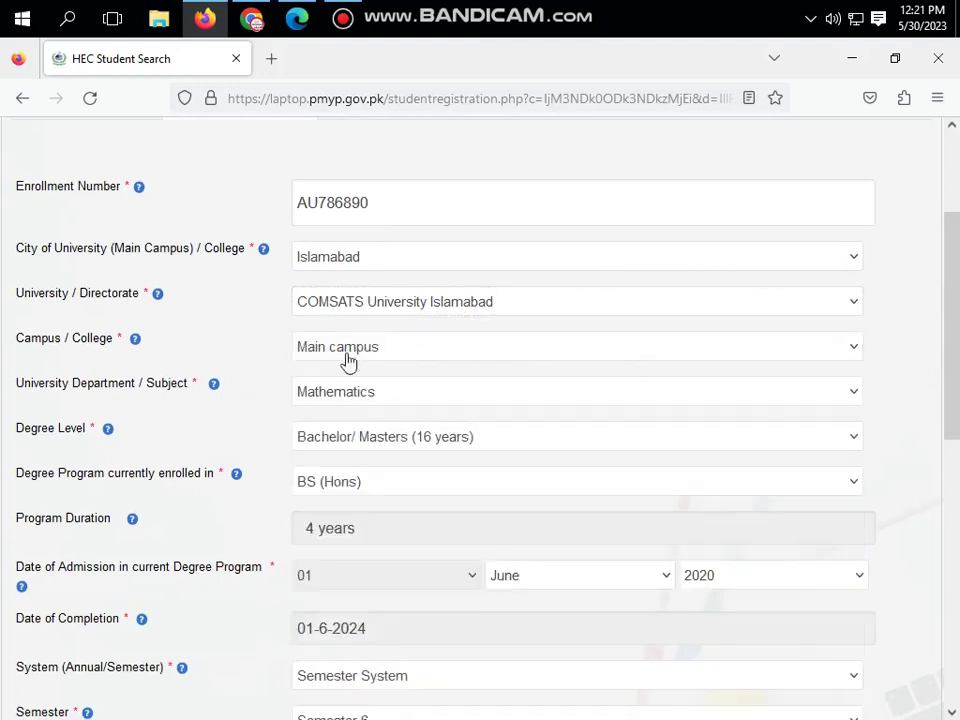
left_click(411, 359)
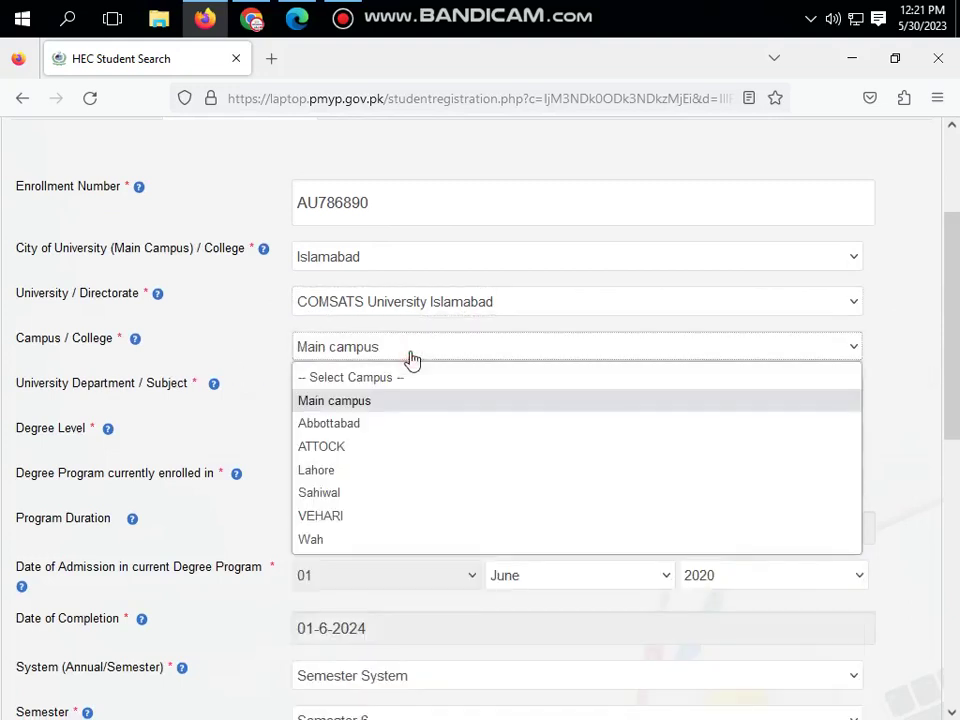
left_click(935, 395)
scroll(891, 396, "down", 2)
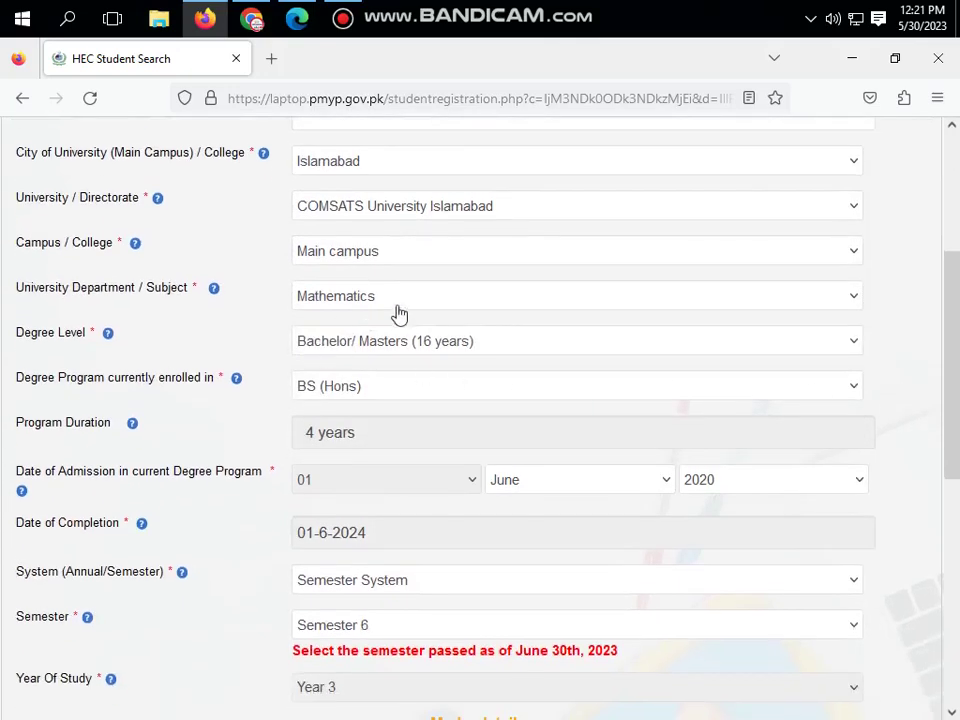
left_click(399, 300)
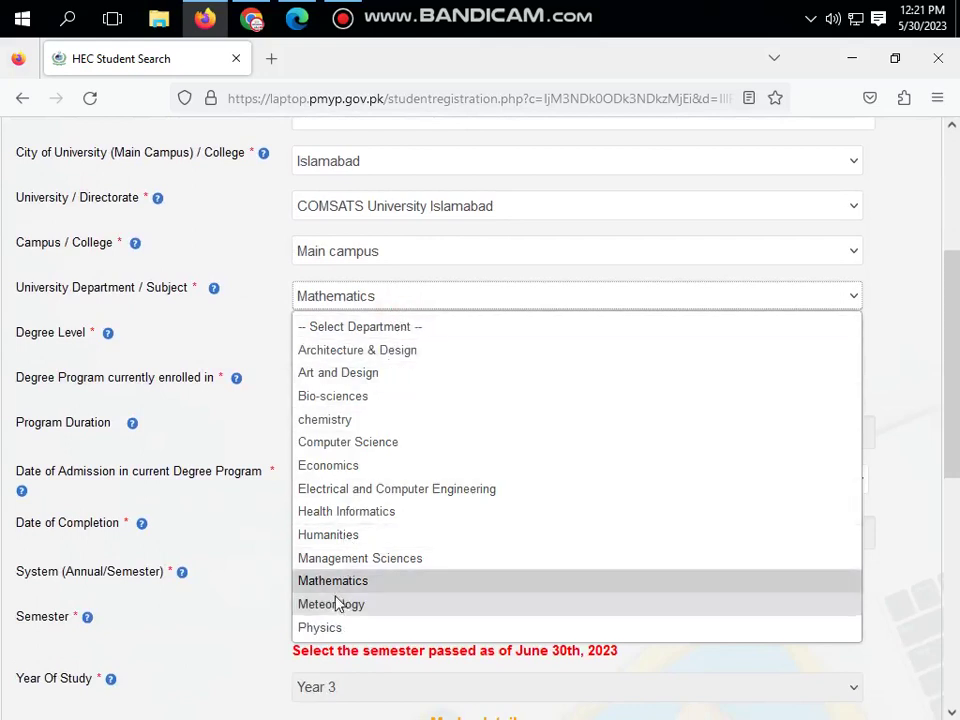
left_click(920, 441)
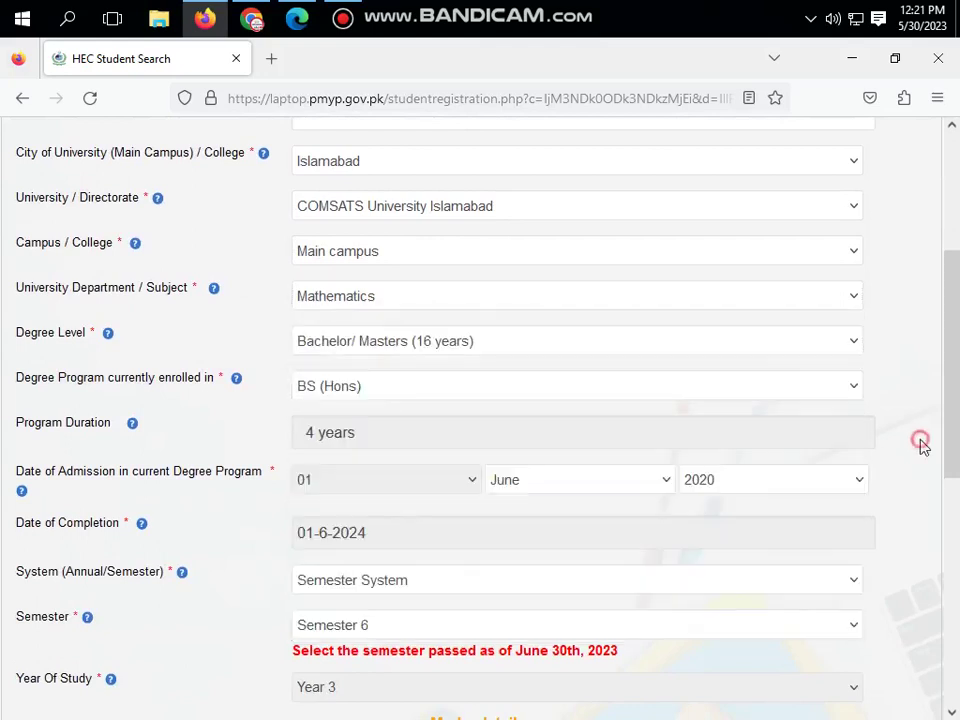
left_click(387, 337)
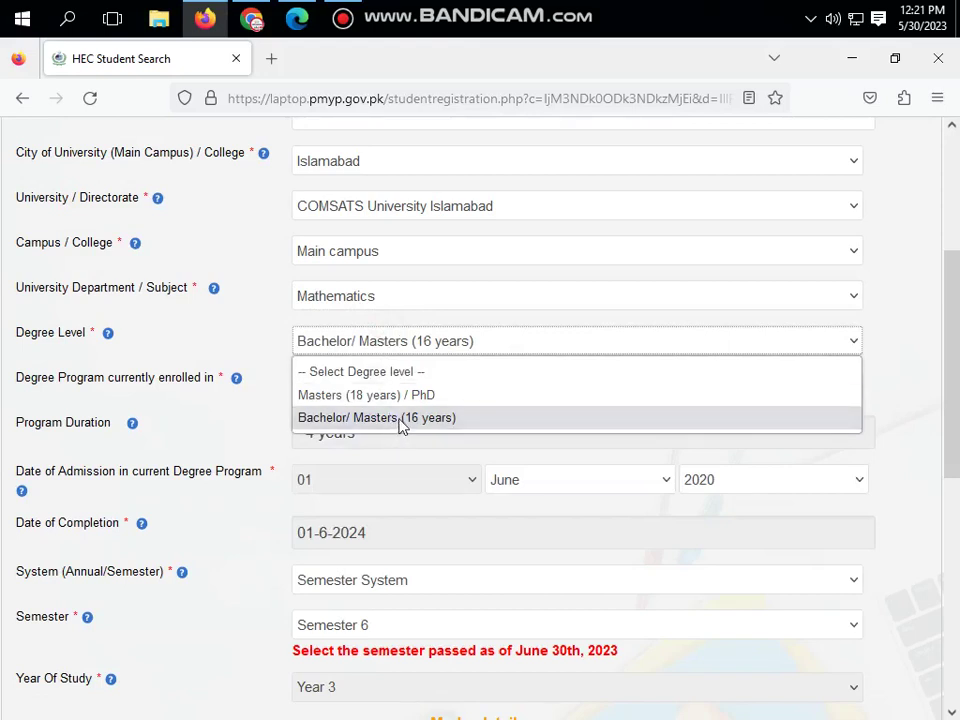
left_click(900, 421)
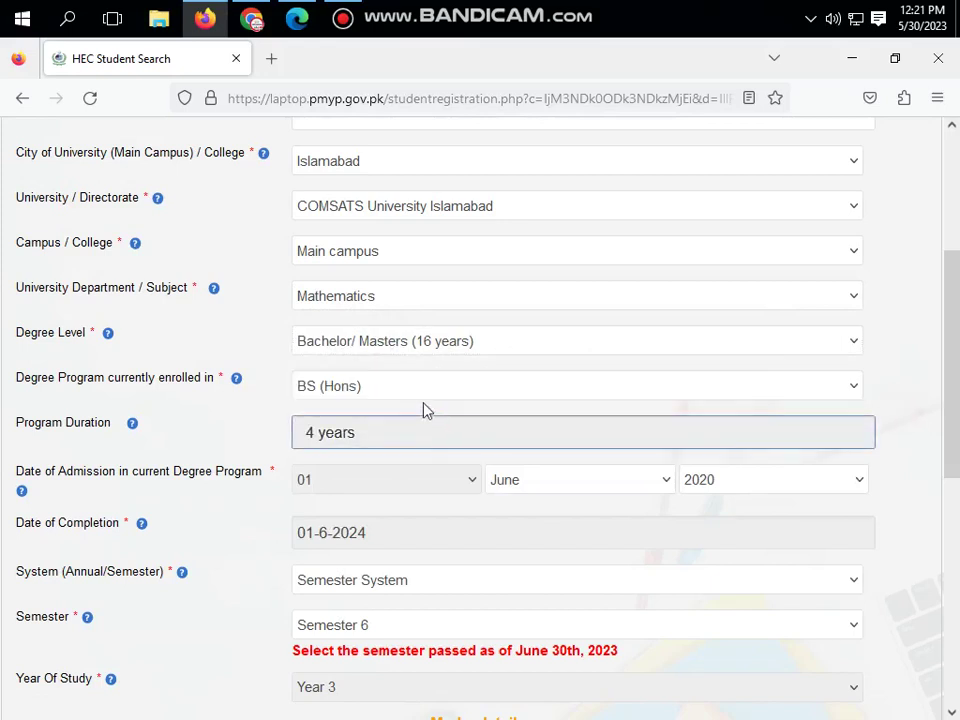
left_click(422, 393)
left_click(907, 444)
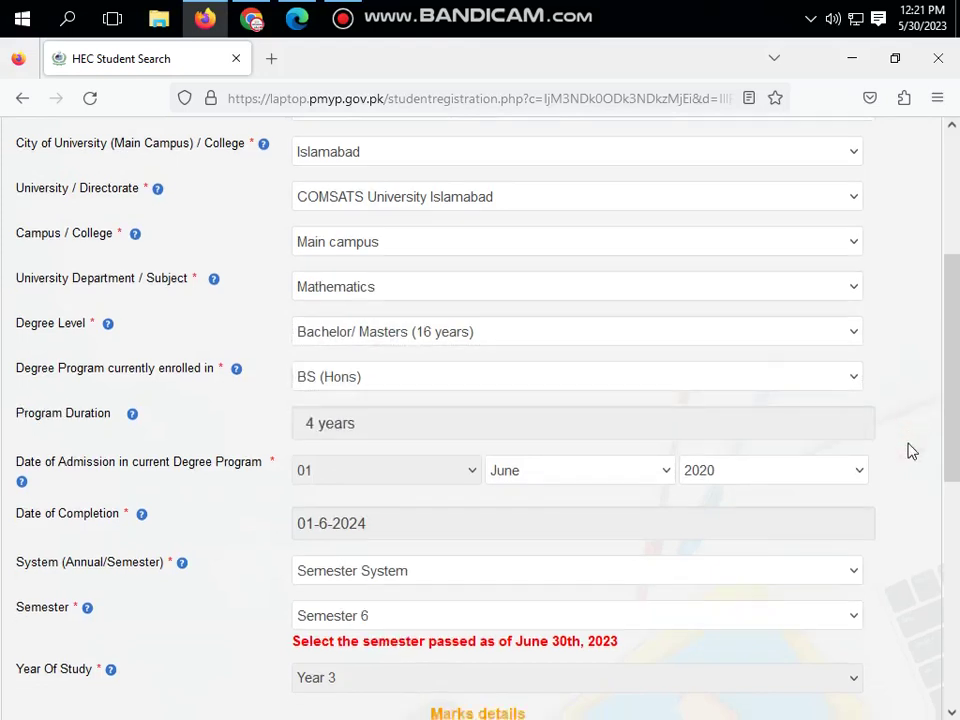
scroll(909, 450, "down", 2)
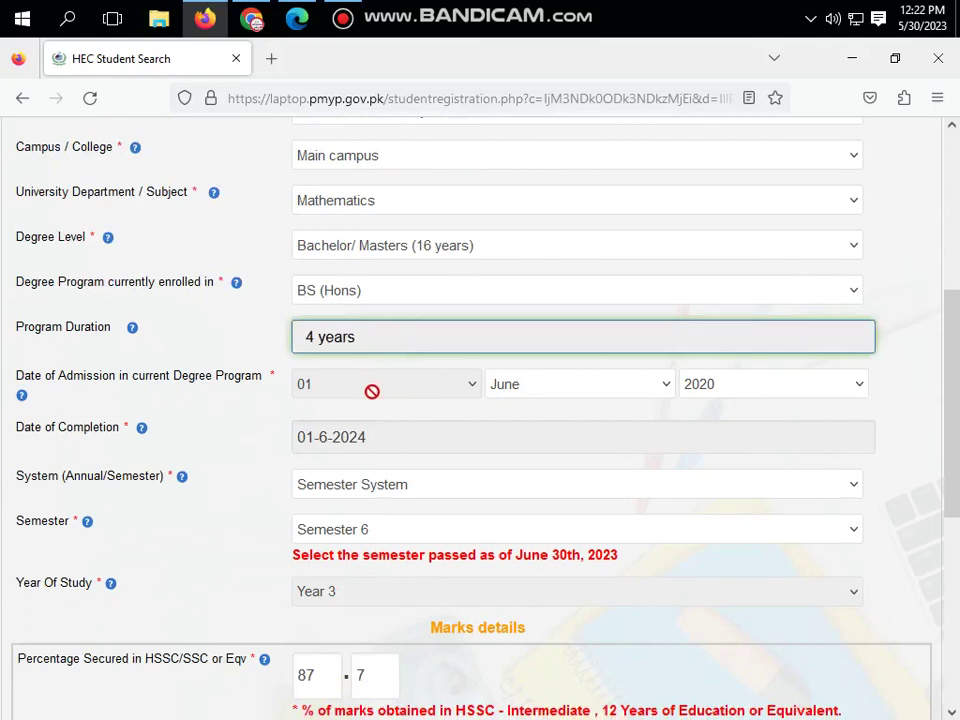
left_click(589, 397)
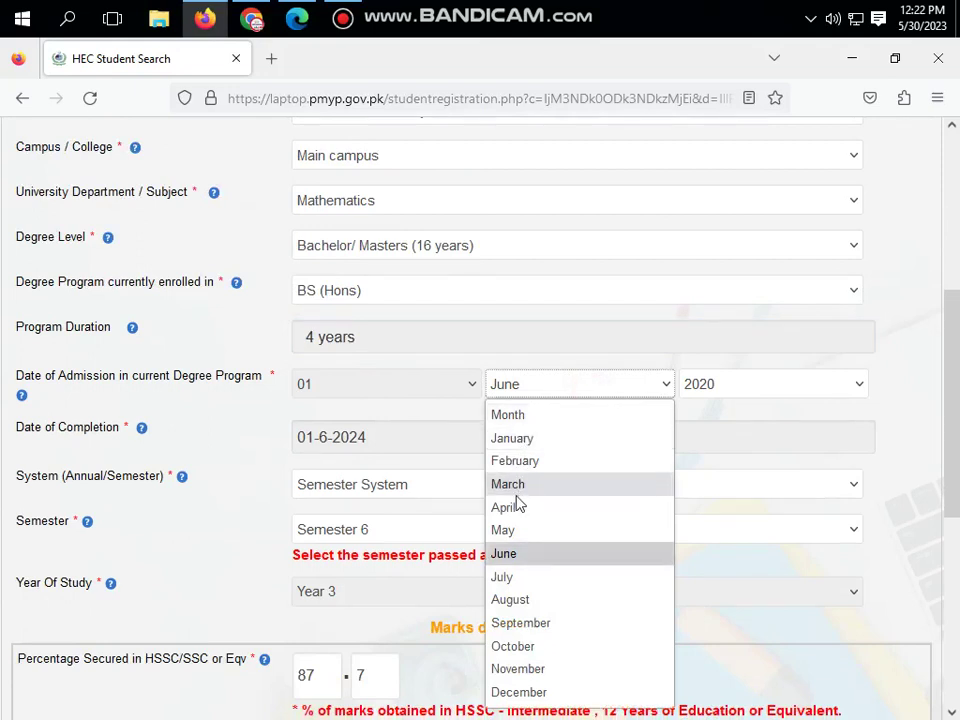
left_click(913, 440)
left_click(851, 383)
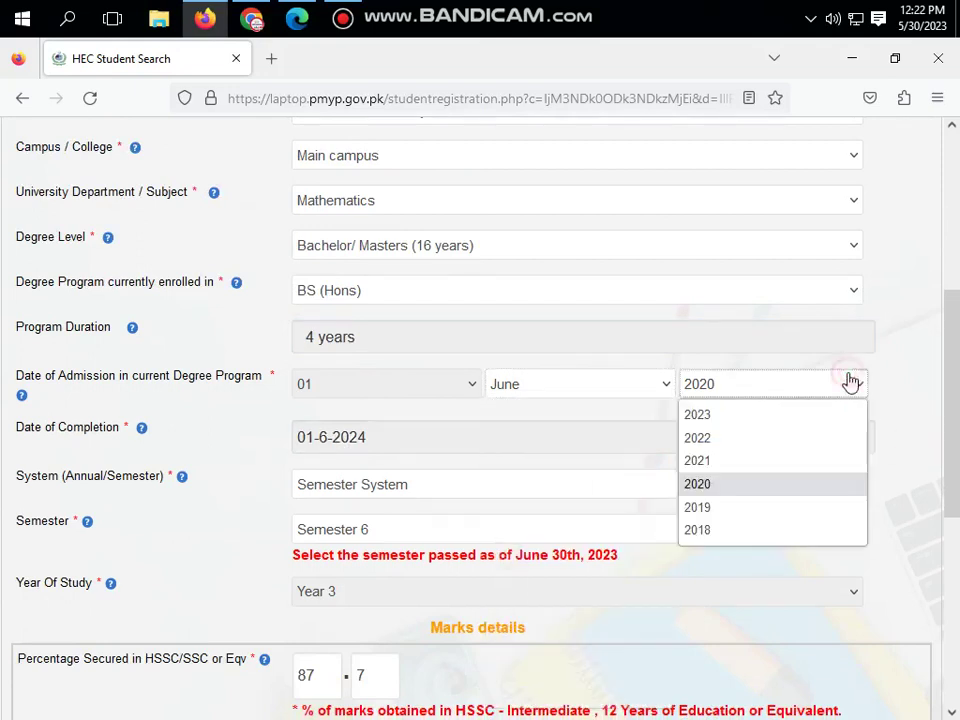
left_click(916, 429)
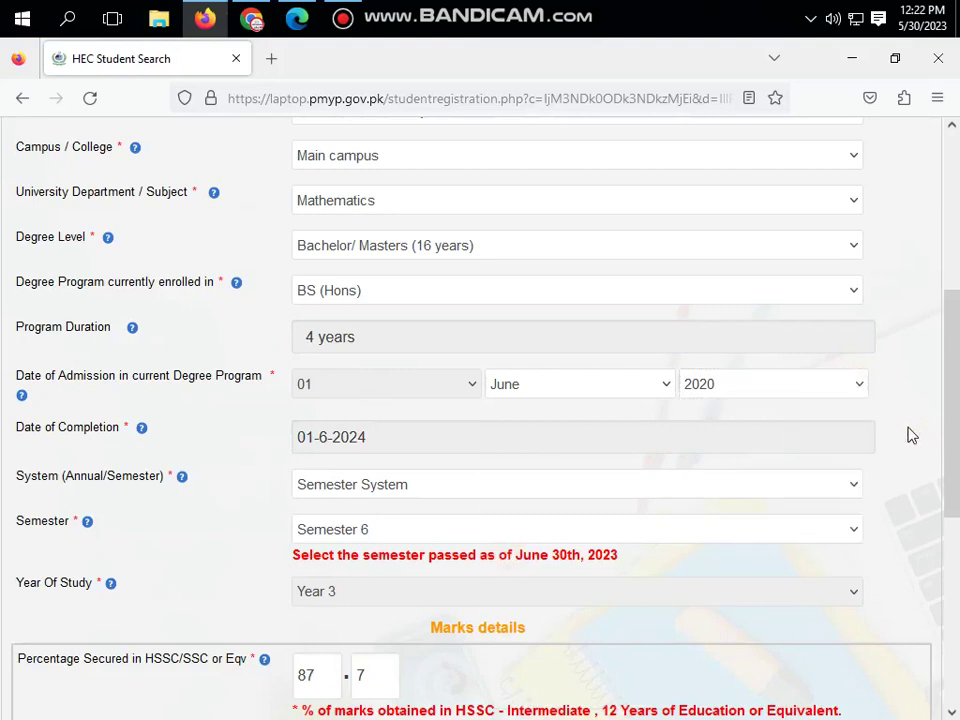
left_click(452, 447)
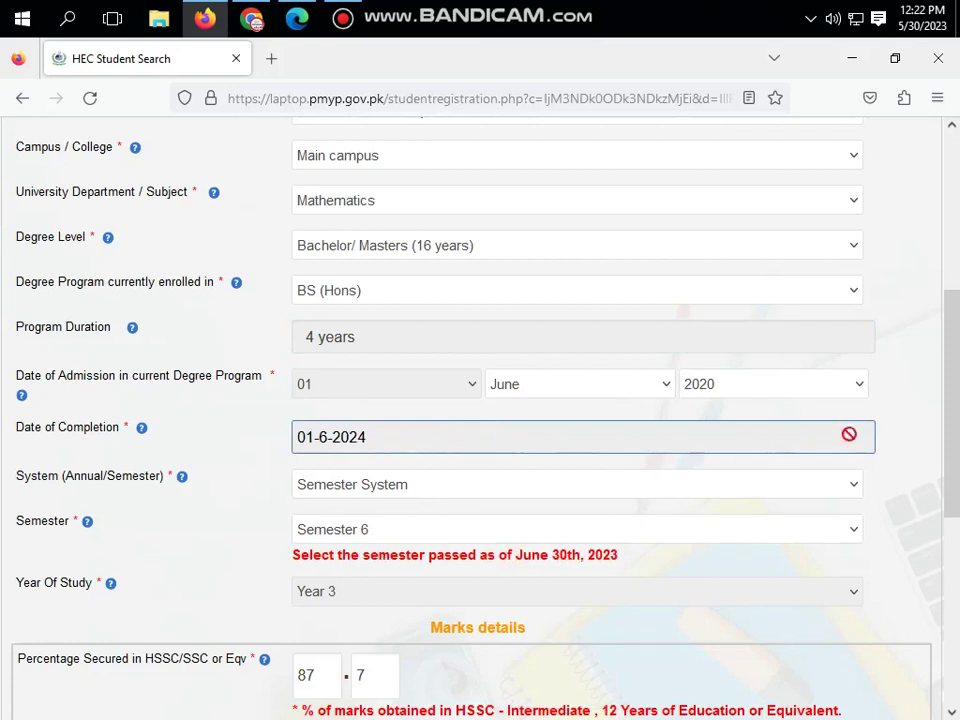
left_click(921, 440)
scroll(921, 440, "down", 2)
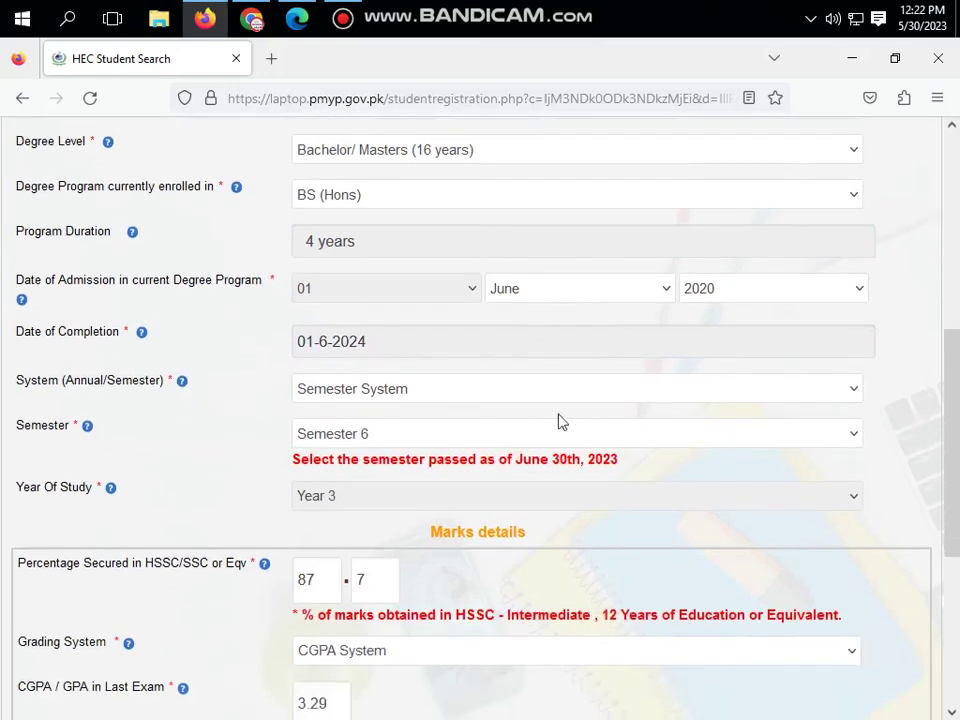
left_click(500, 400)
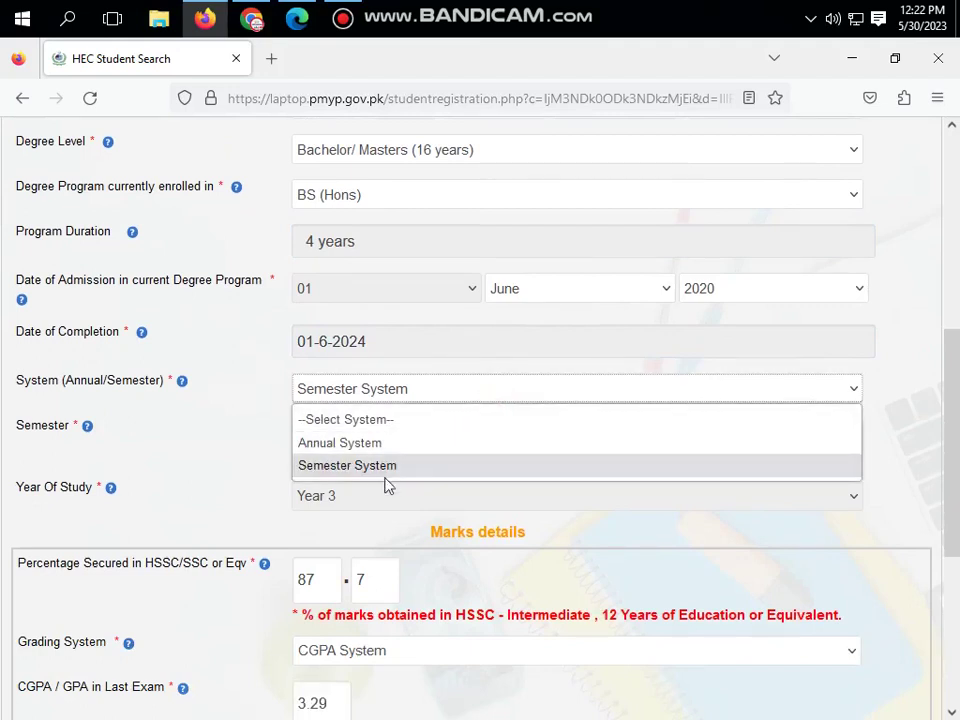
left_click(919, 478)
scroll(760, 430, "down", 2)
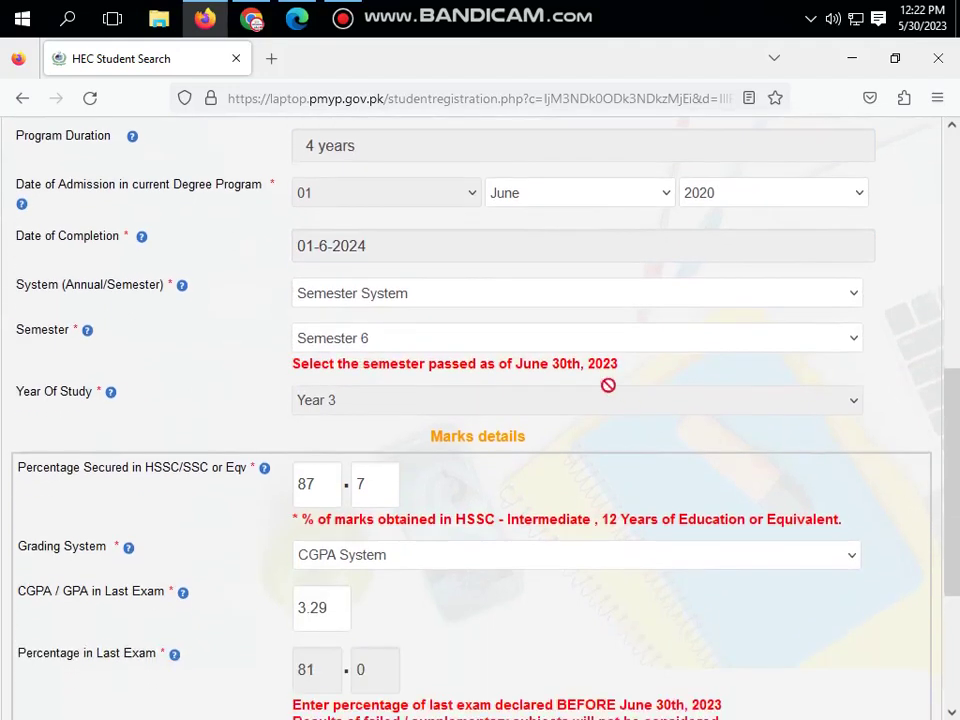
left_click(519, 345)
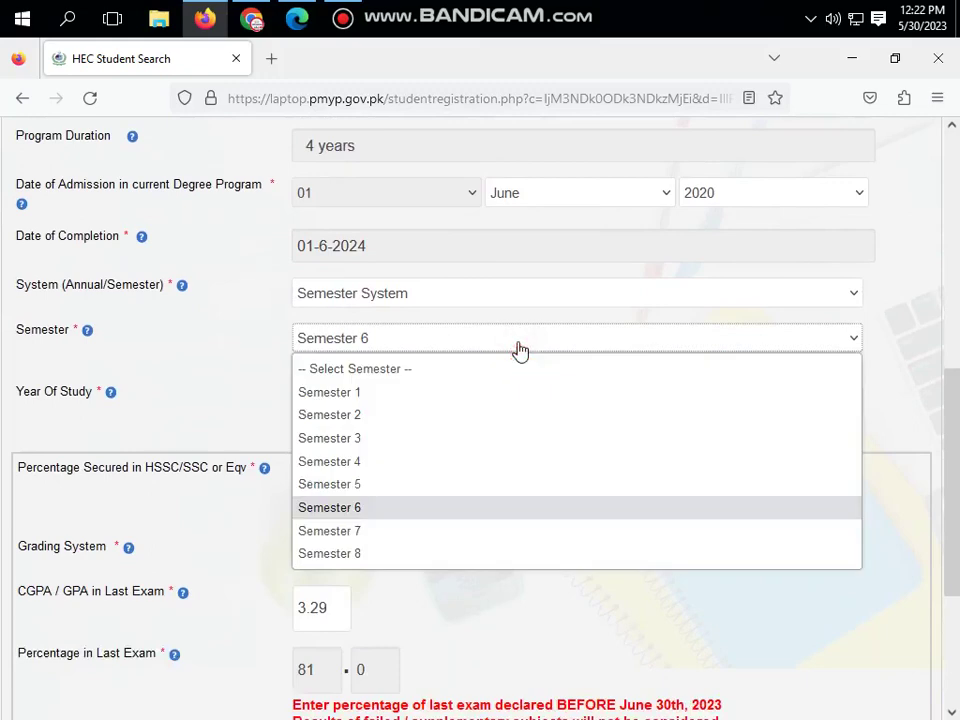
left_click(921, 381)
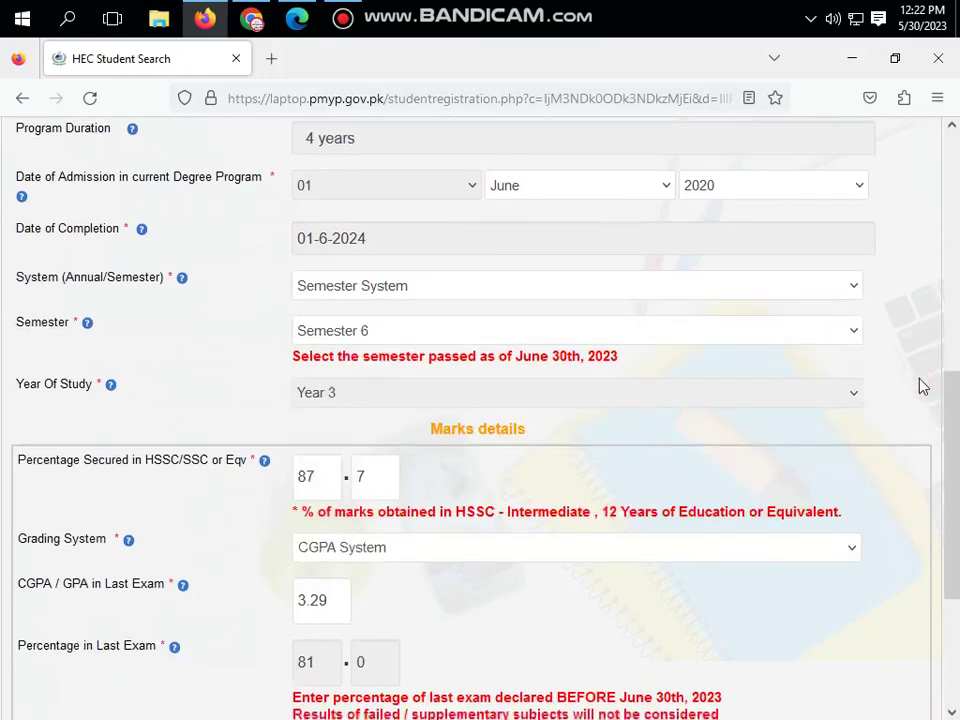
scroll(921, 386, "down", 2)
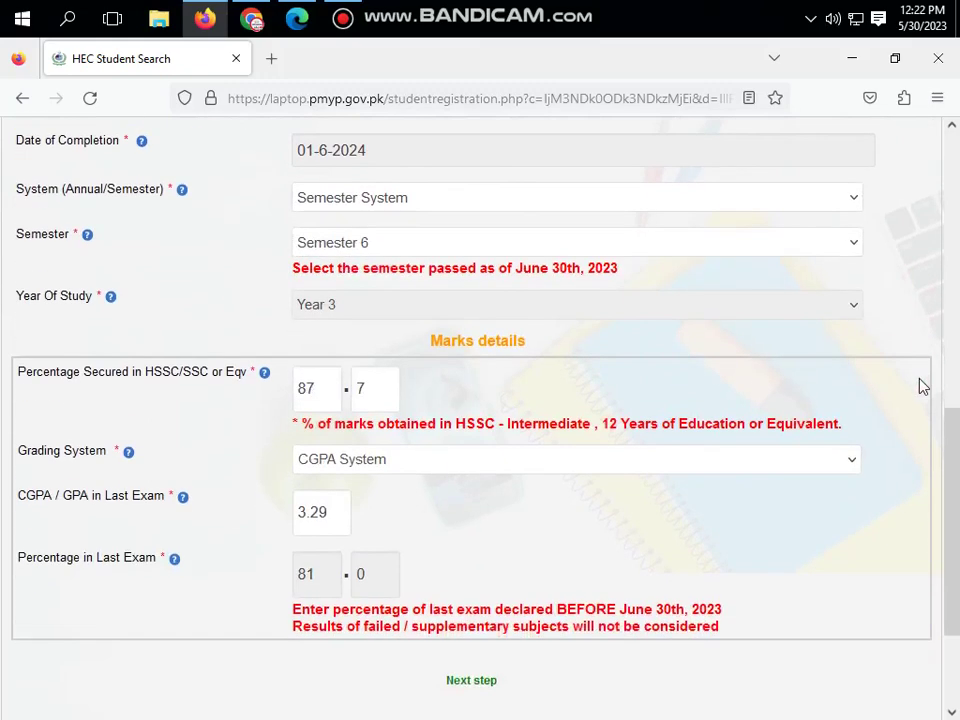
left_click(414, 252)
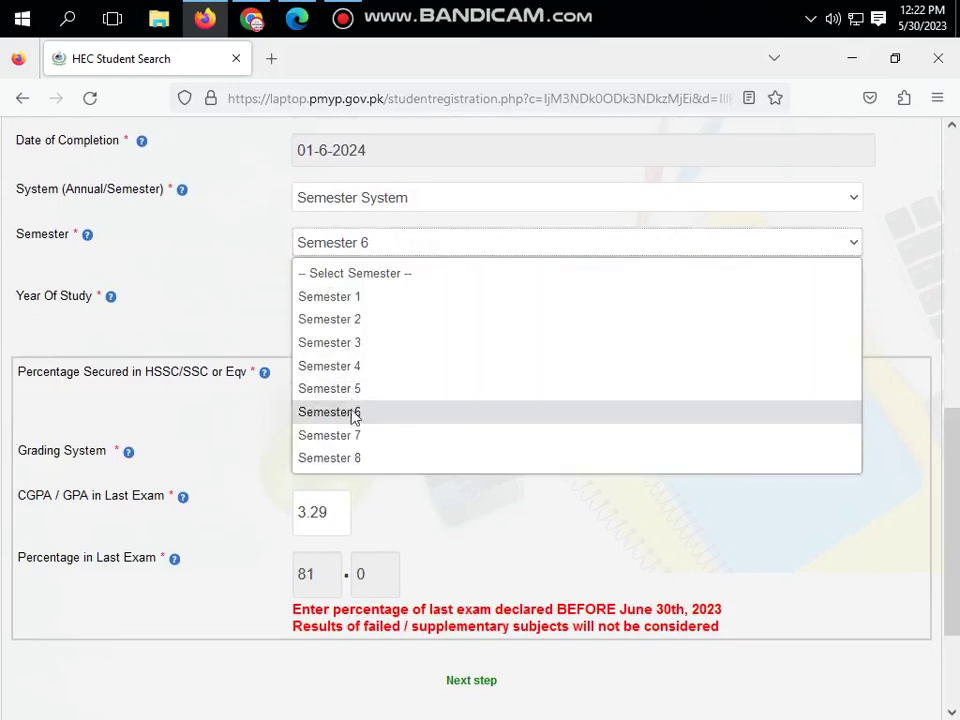
left_click(918, 329)
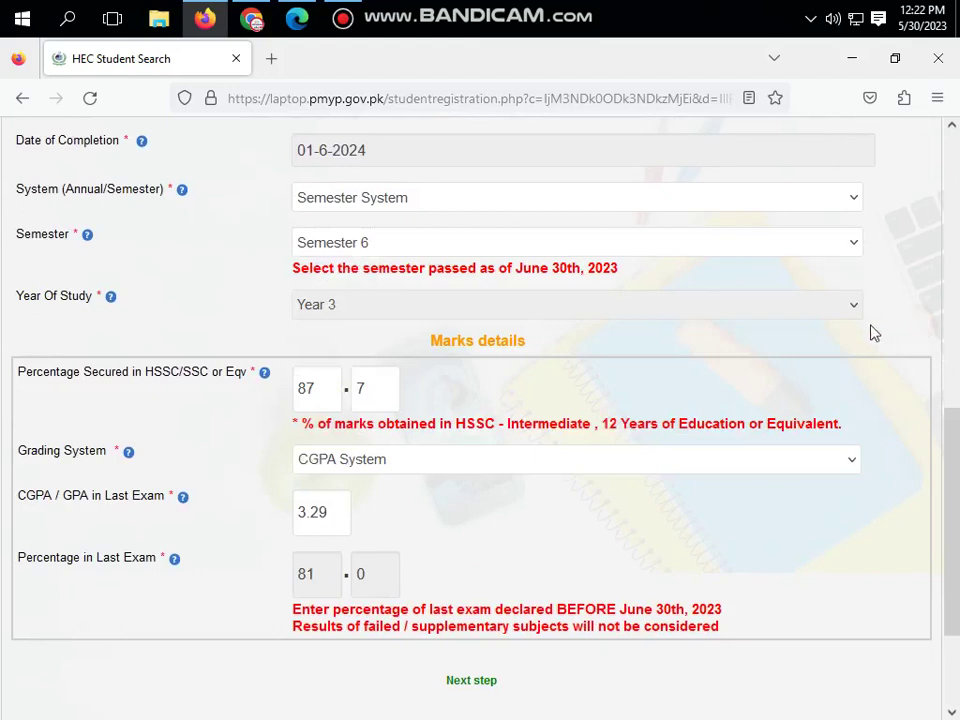
left_click(363, 307)
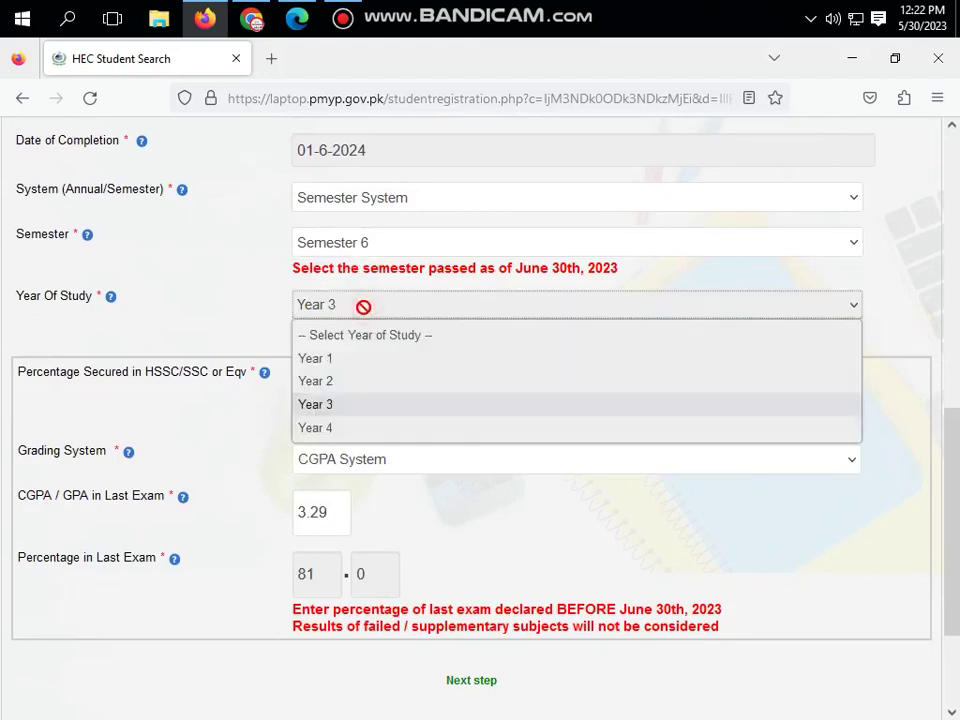
left_click(225, 326)
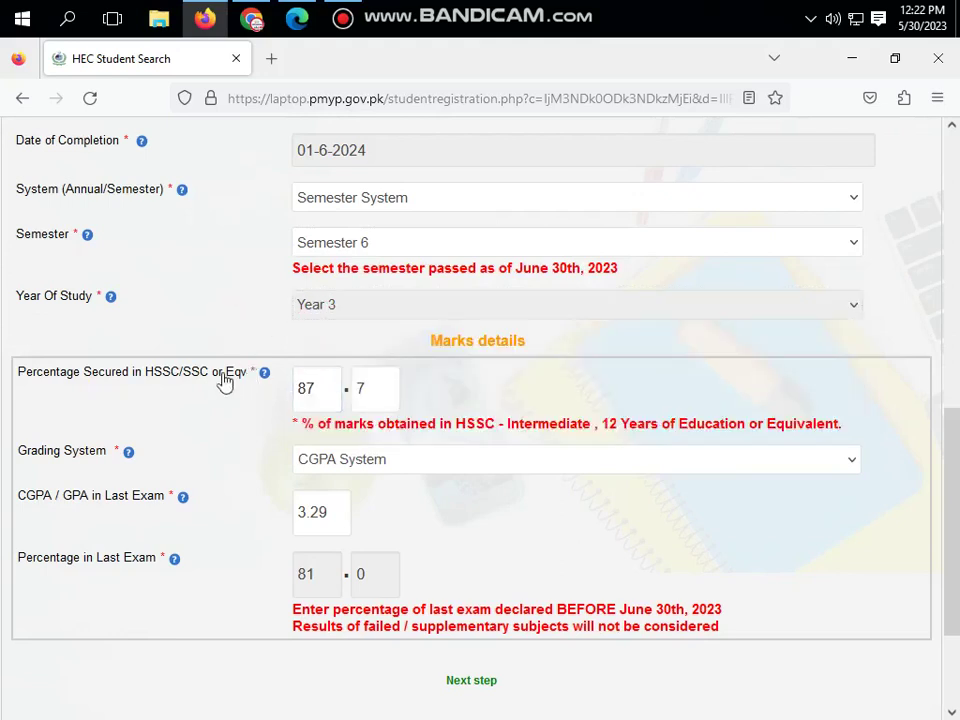
- Review the whole-number and decimal parts of the HSSC percentage fields
left_click(392, 398)
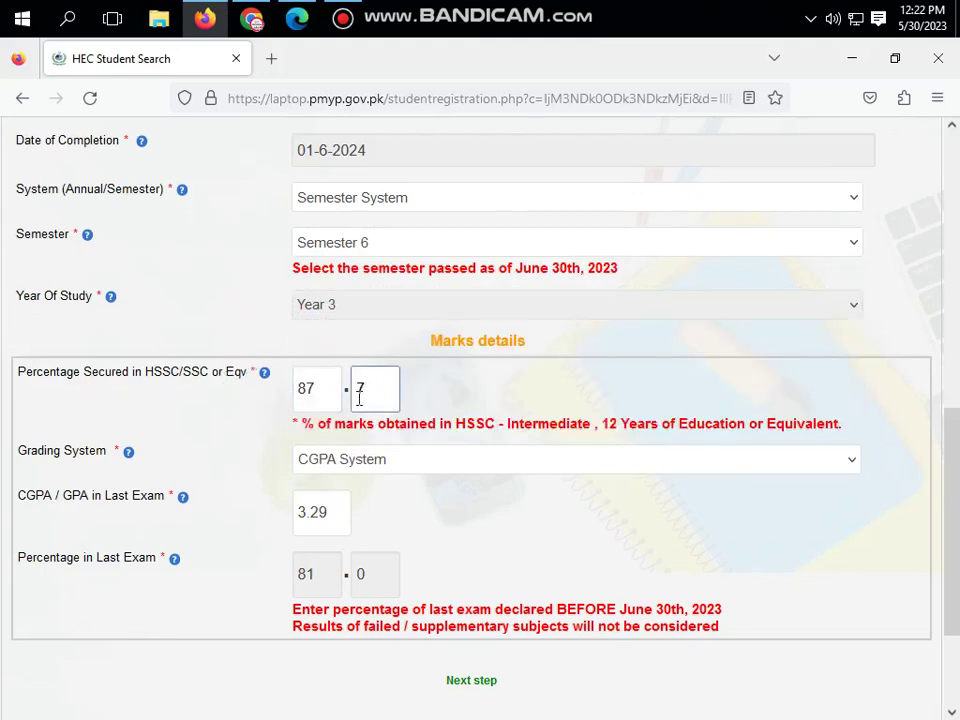
left_click(296, 387)
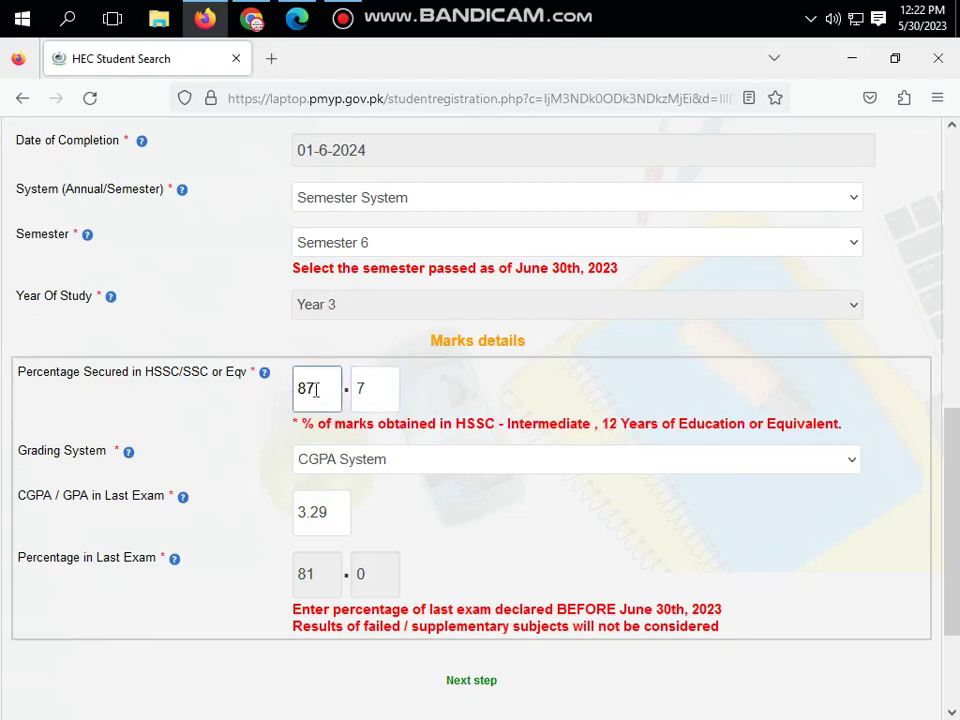
left_click(362, 388)
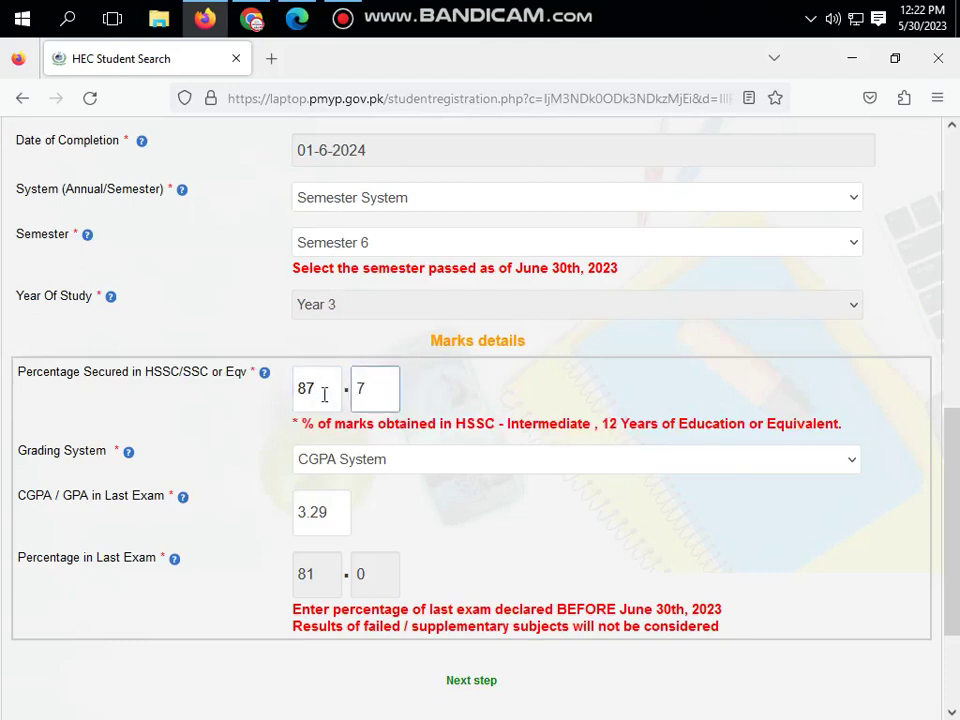
left_click(319, 392)
left_click(364, 390)
left_click(310, 394)
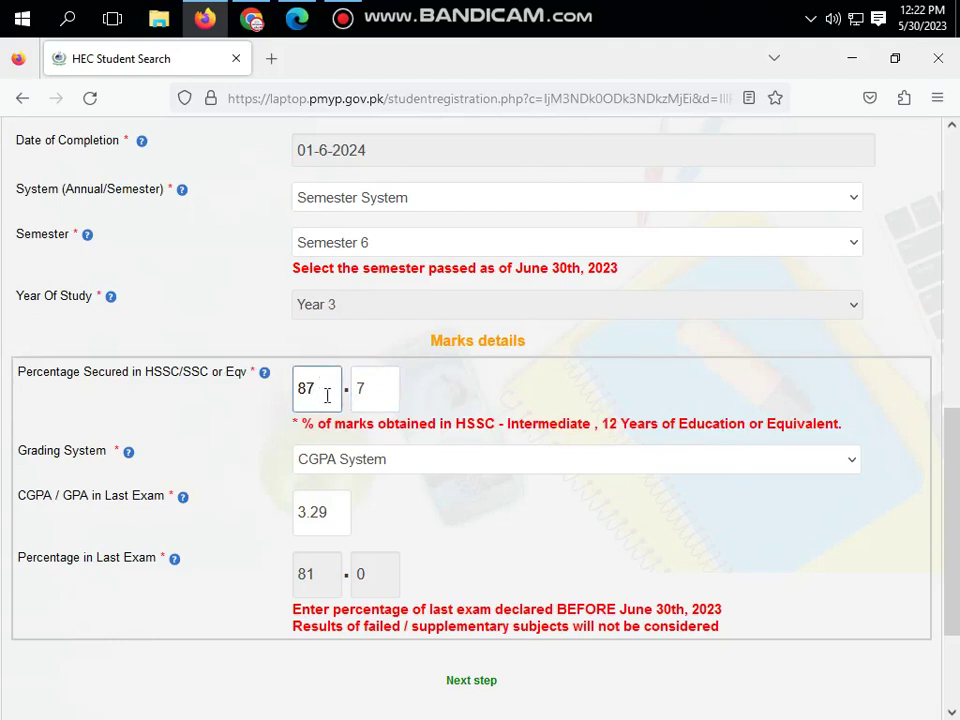
left_click(372, 388)
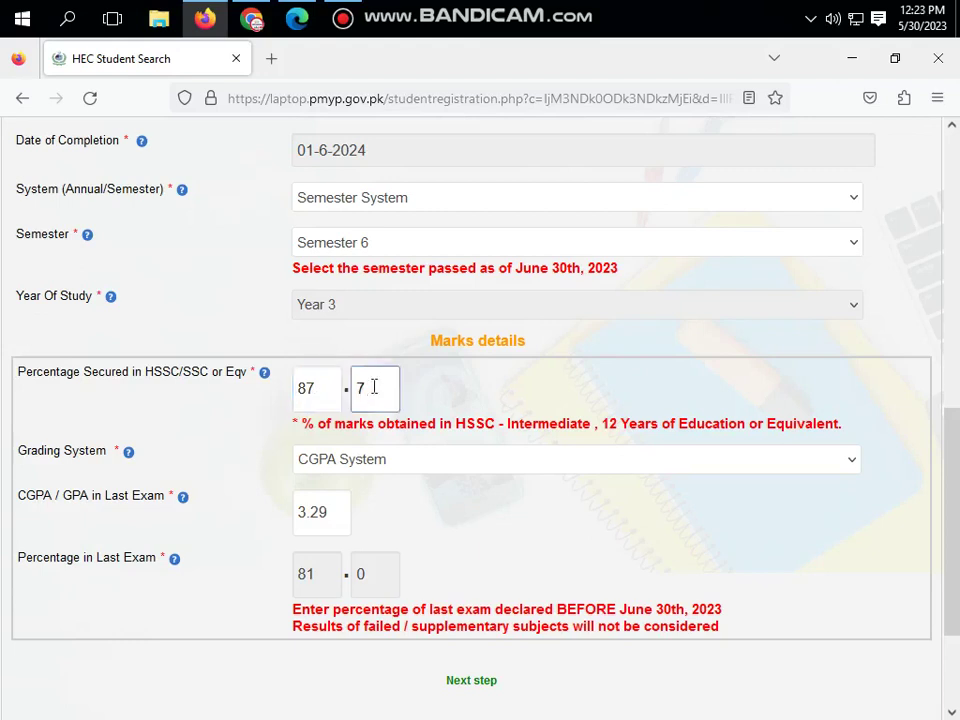
scroll(445, 419, "down", 2)
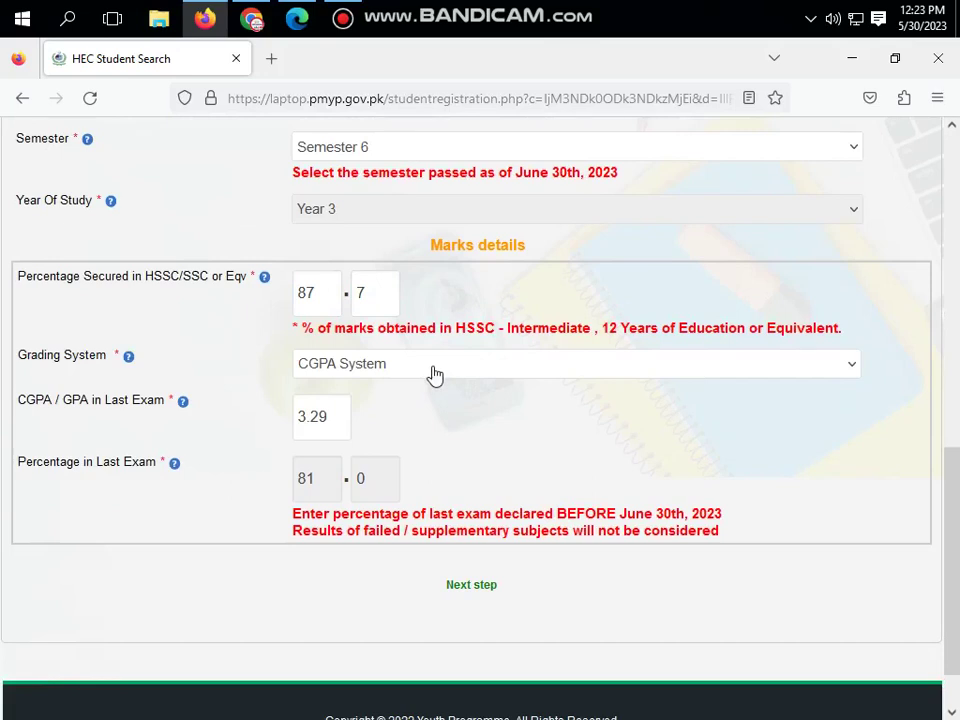
- Keep CGPA System grading with CGPA 3.29 and continue to Contact Verification
left_click(435, 374)
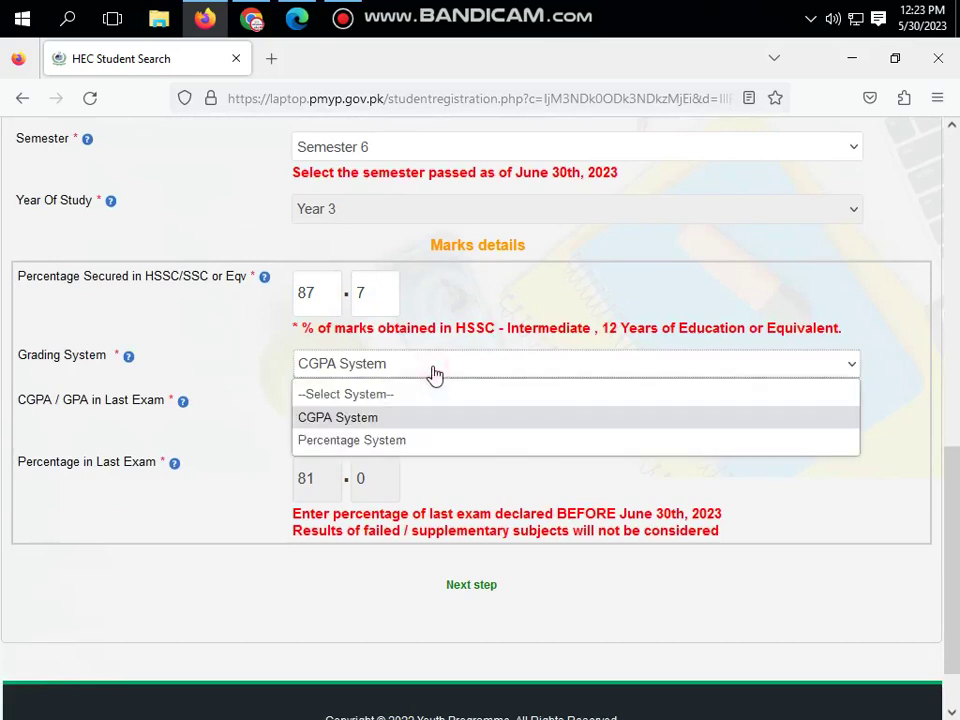
left_click(433, 373)
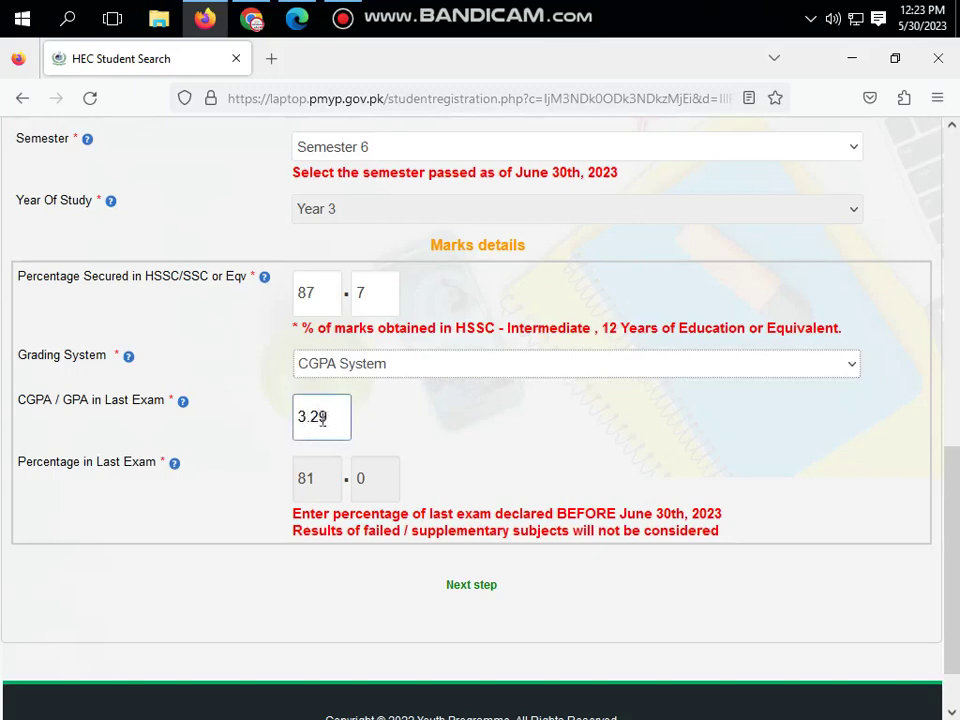
left_click(385, 416)
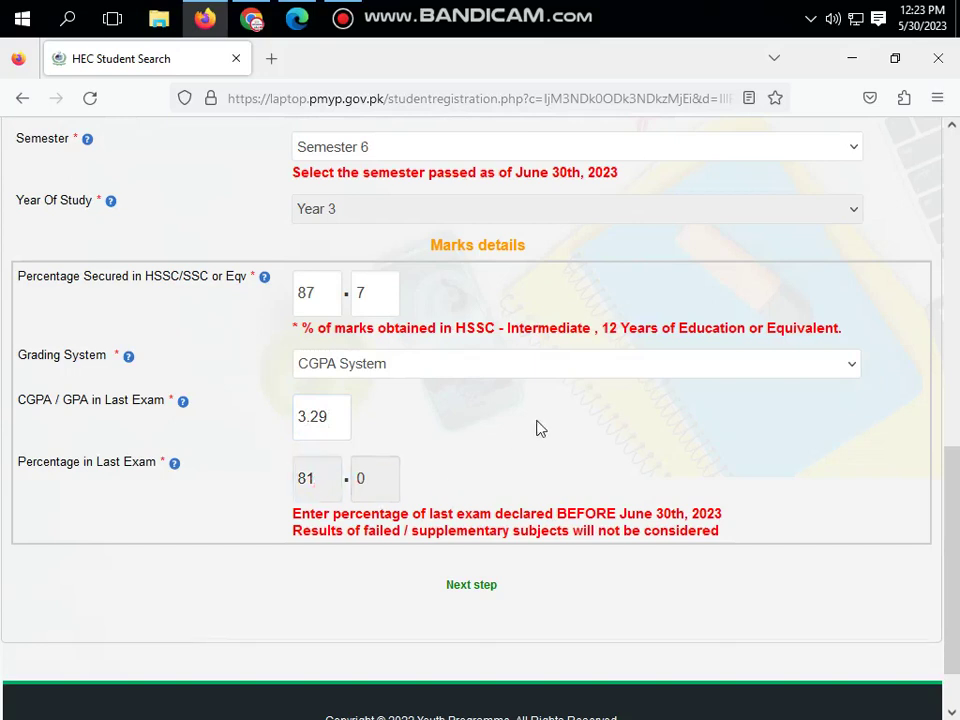
scroll(536, 428, "down", 1)
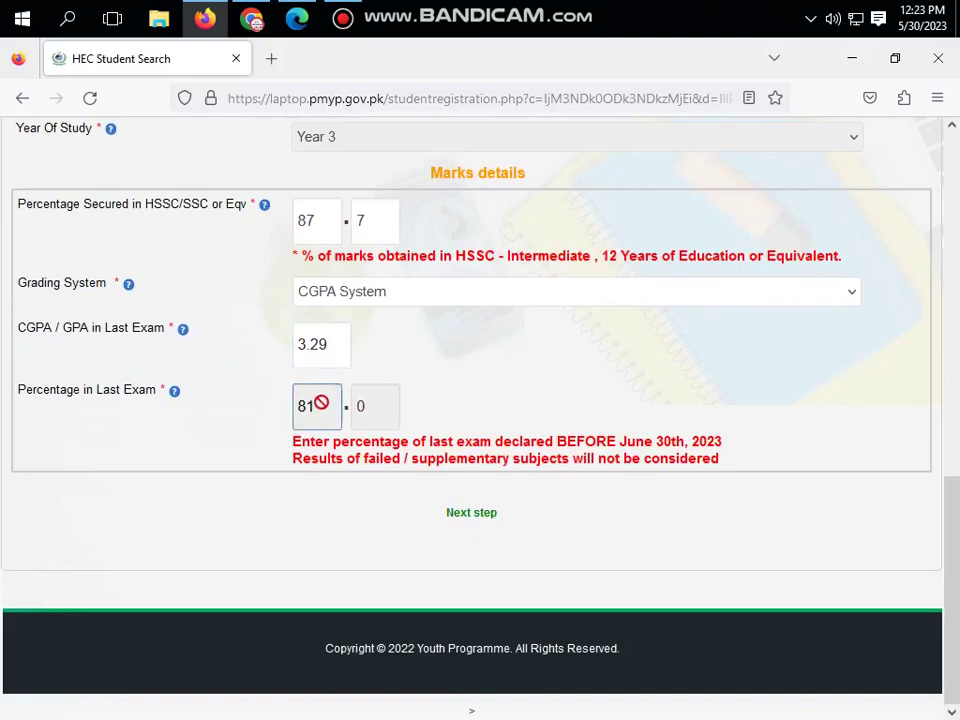
left_click(479, 515)
- Enter and verify the cell phone number and email with their verification codes
scroll(501, 373, "up", 5)
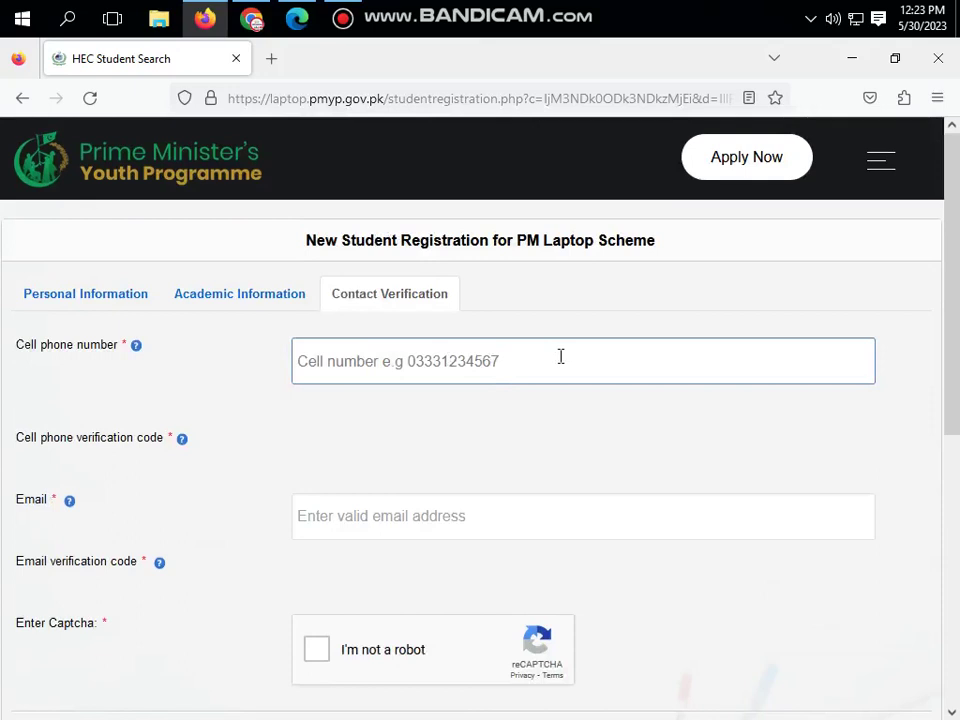
scroll(560, 362, "down", 2)
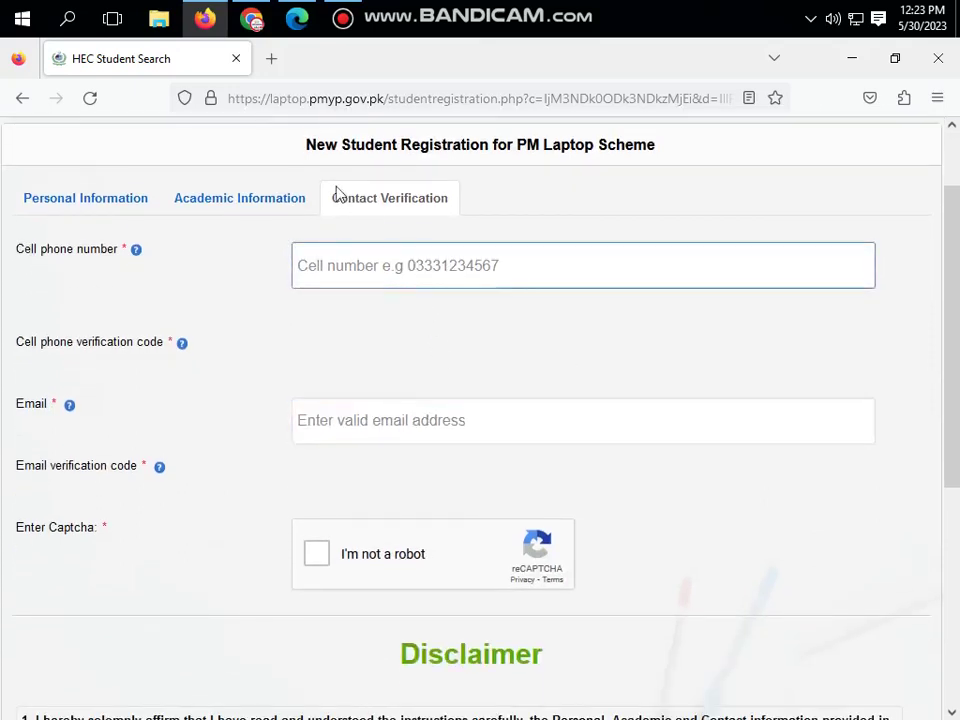
left_click(342, 22)
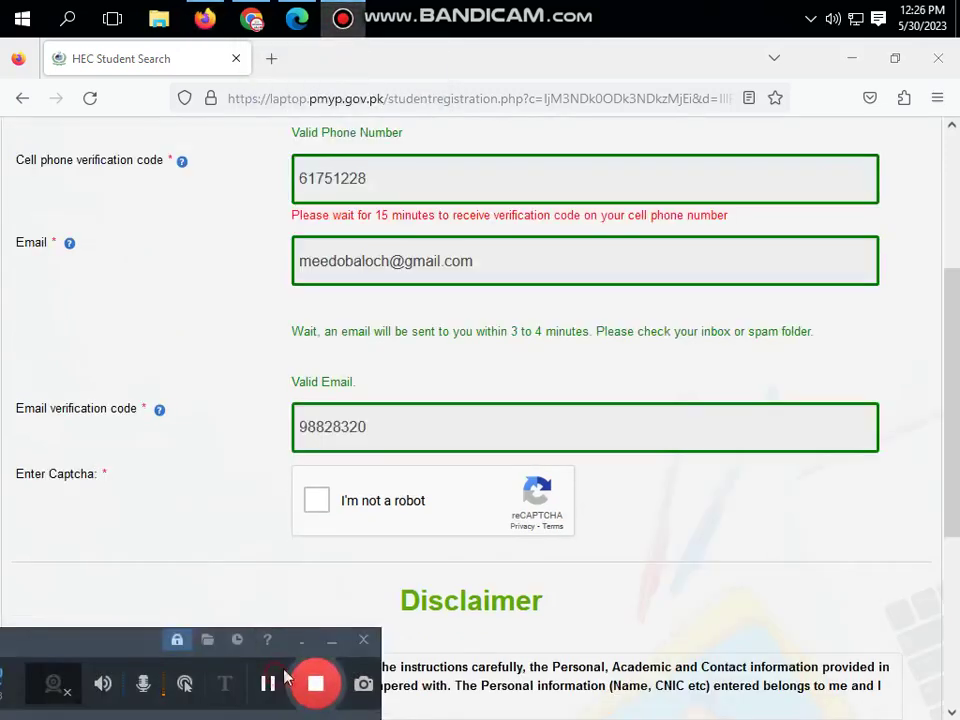
left_click(328, 641)
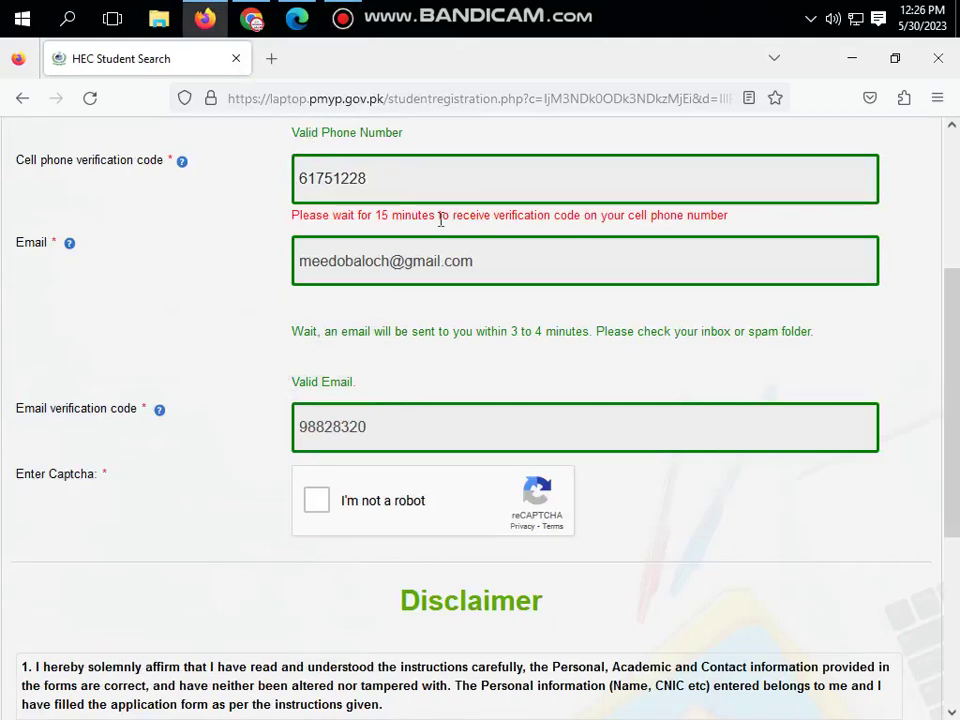
scroll(440, 219, "down", 2)
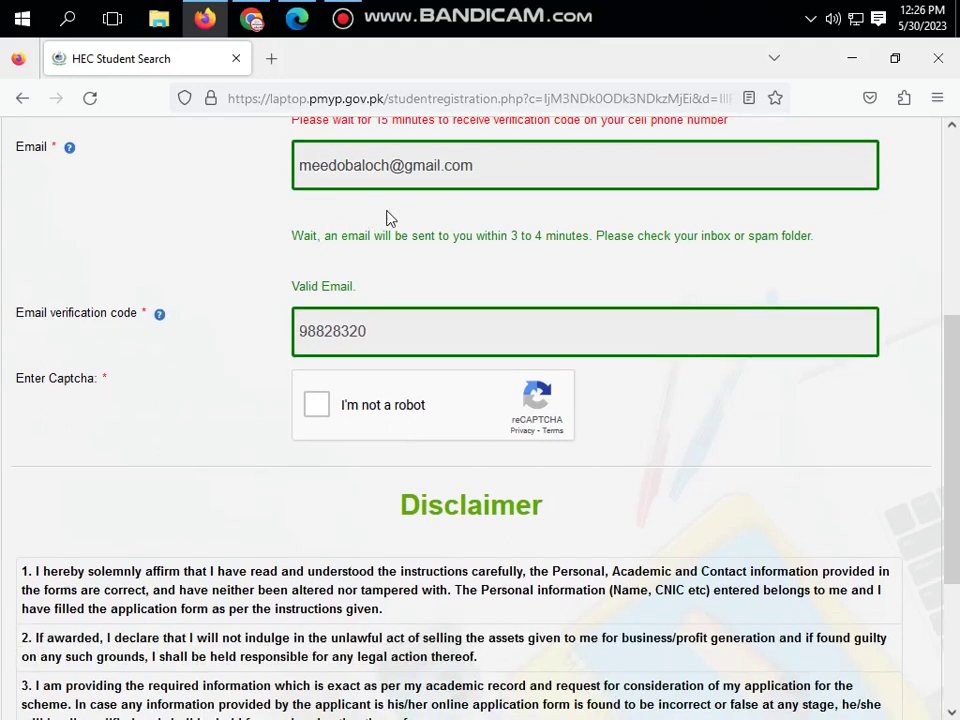
scroll(391, 220, "down", 4)
scroll(383, 222, "up", 4)
- Pass the 'I'm not a robot' reCAPTCHA check
left_click(318, 405)
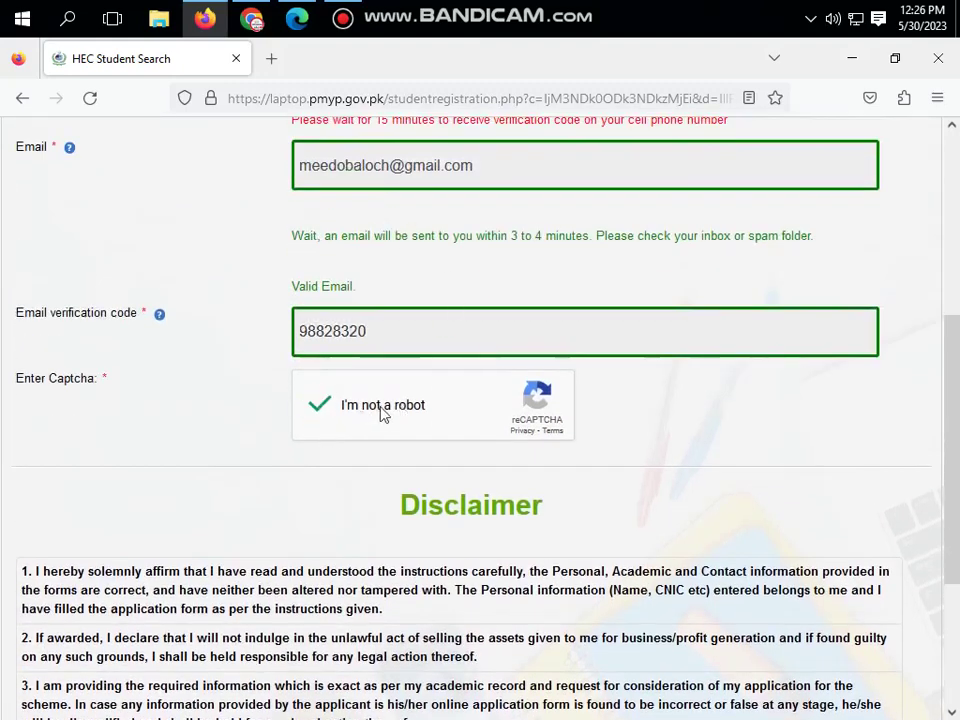
scroll(383, 414, "down", 3)
scroll(383, 414, "down", 3)
- Submit the registration, see the success confirmation, and return to the General Instructions home page
left_click(99, 518)
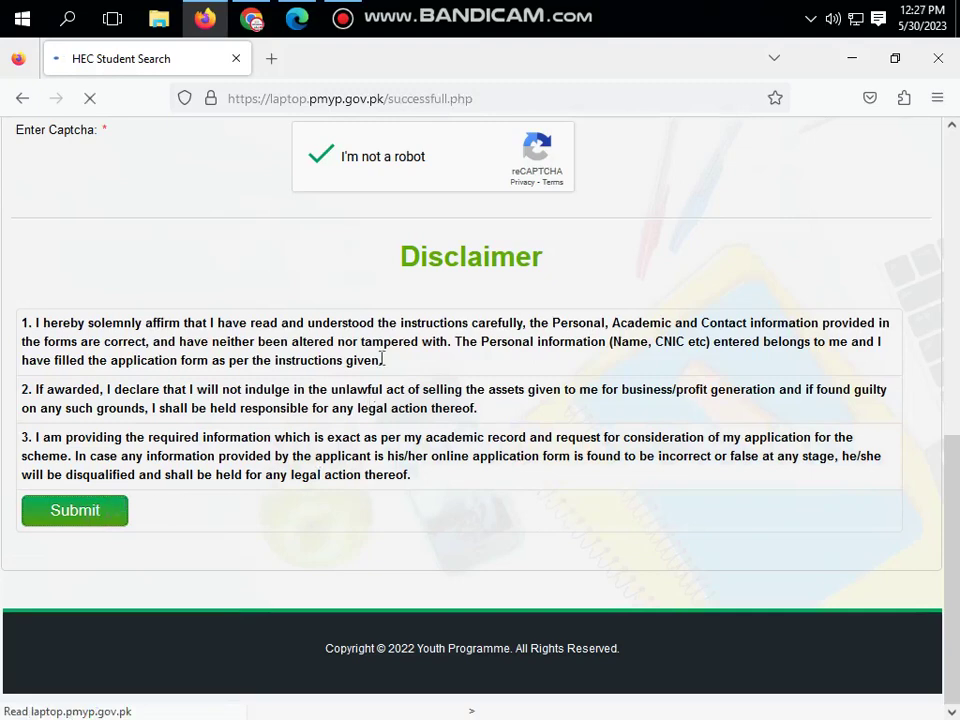
mouse_move(270, 684)
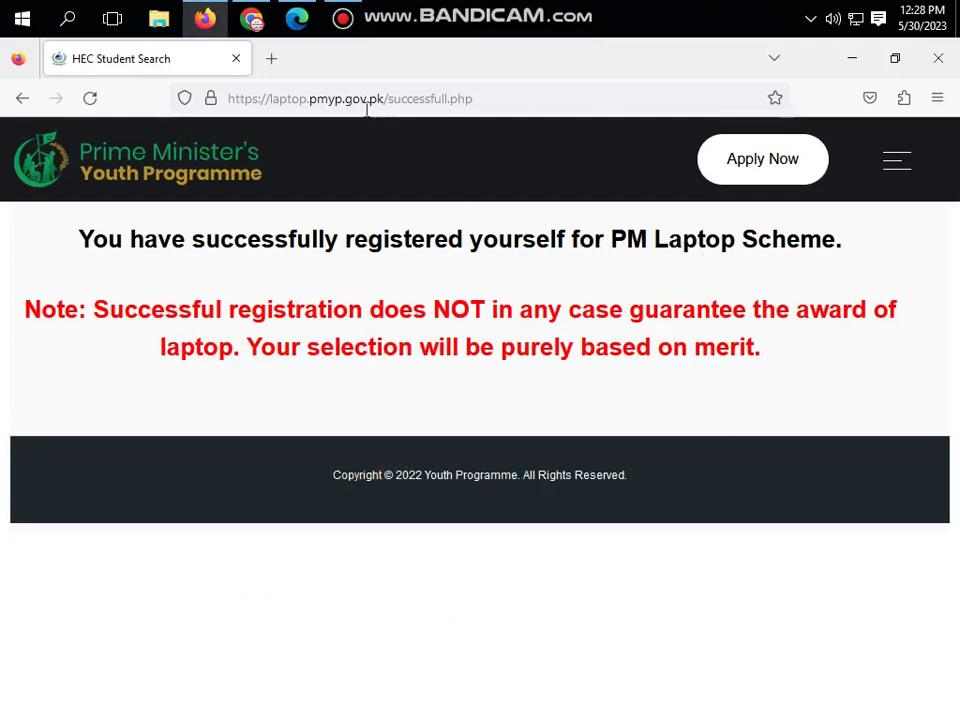
left_click(238, 170)
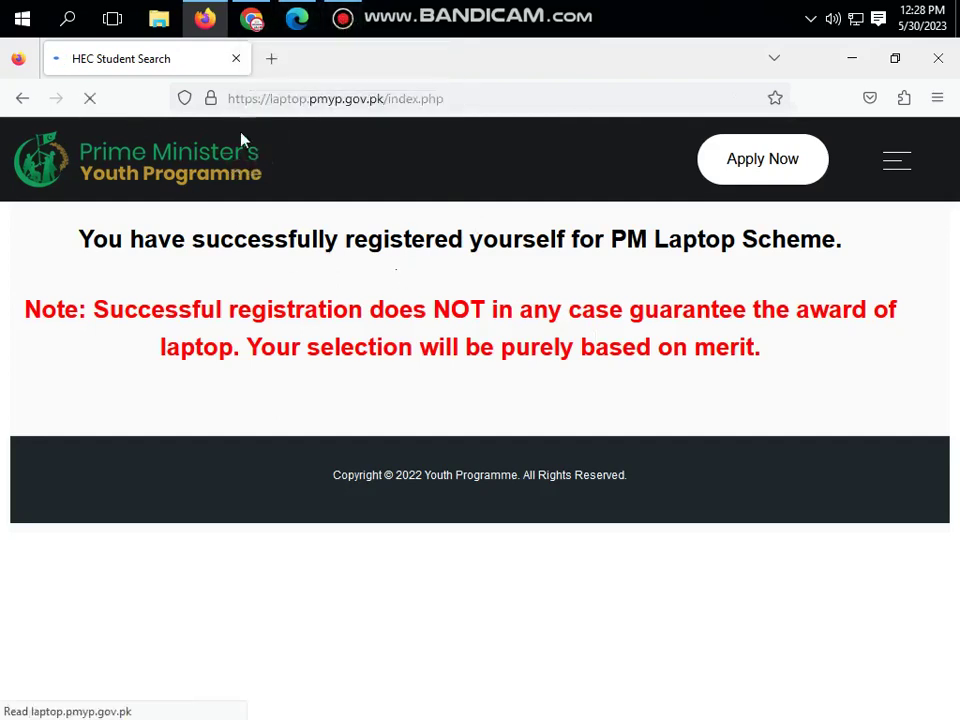
left_click(341, 20)
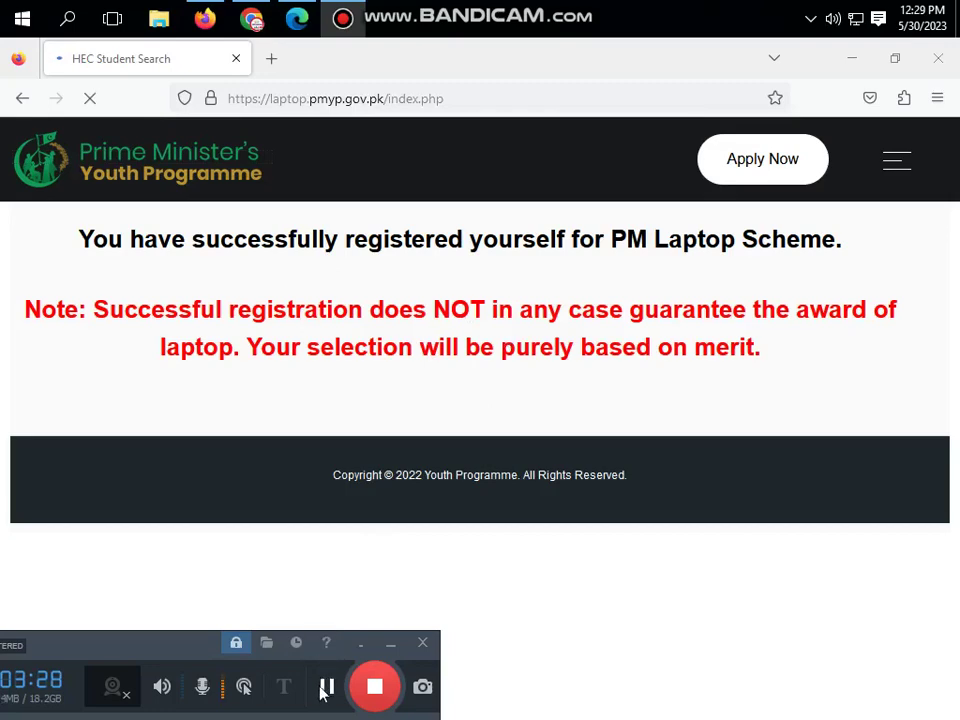
left_click(326, 686)
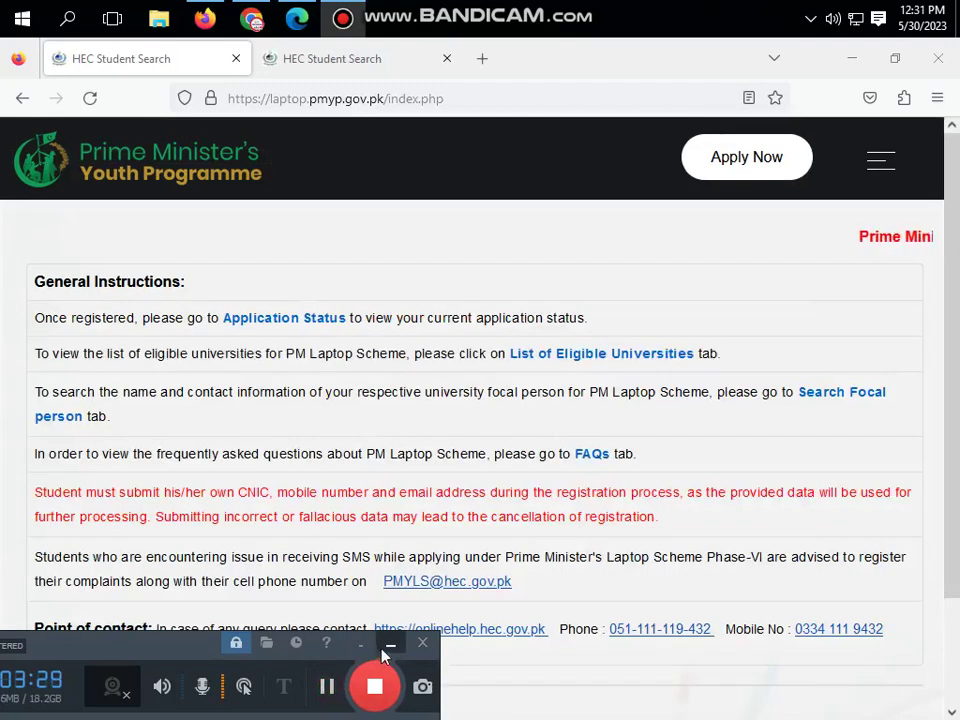
left_click(385, 646)
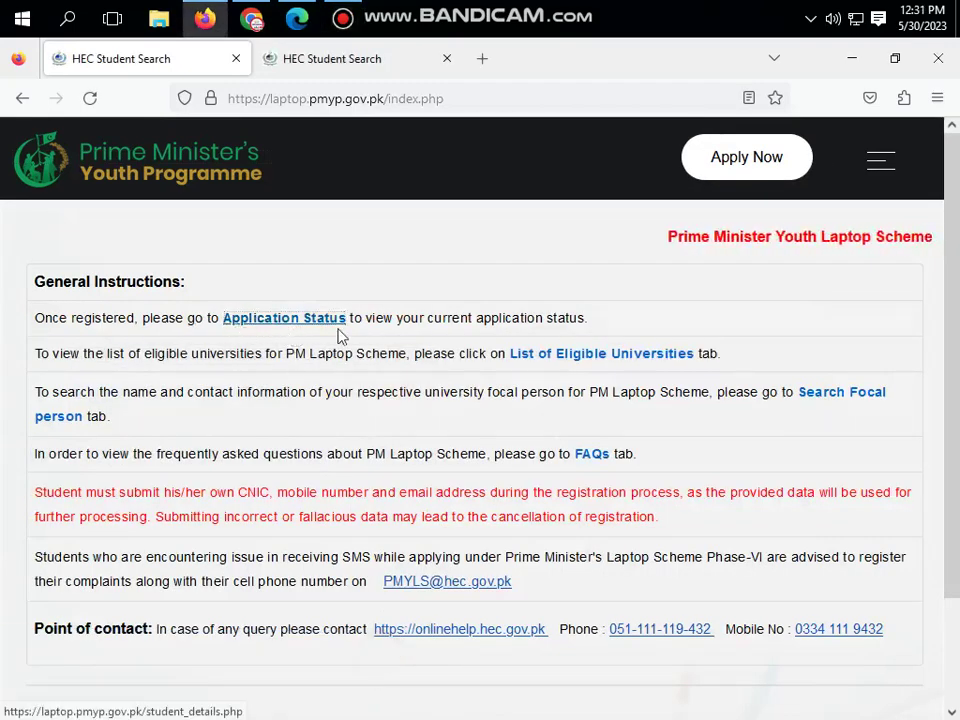
- Open the Application Status page and look over its Phase and University City lists
left_click(336, 62)
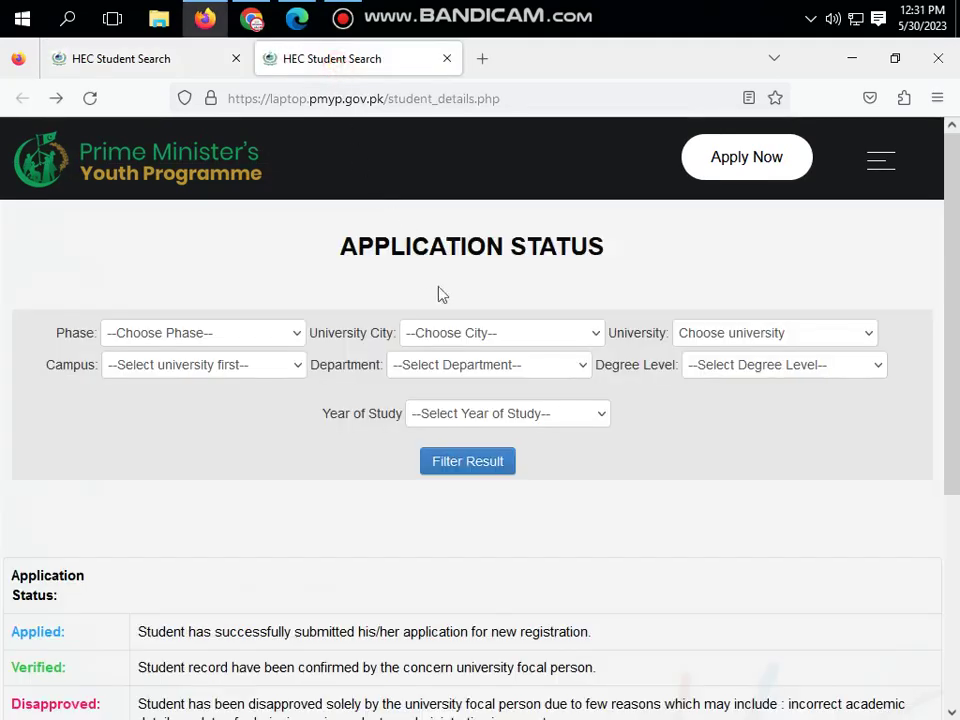
left_click(297, 338)
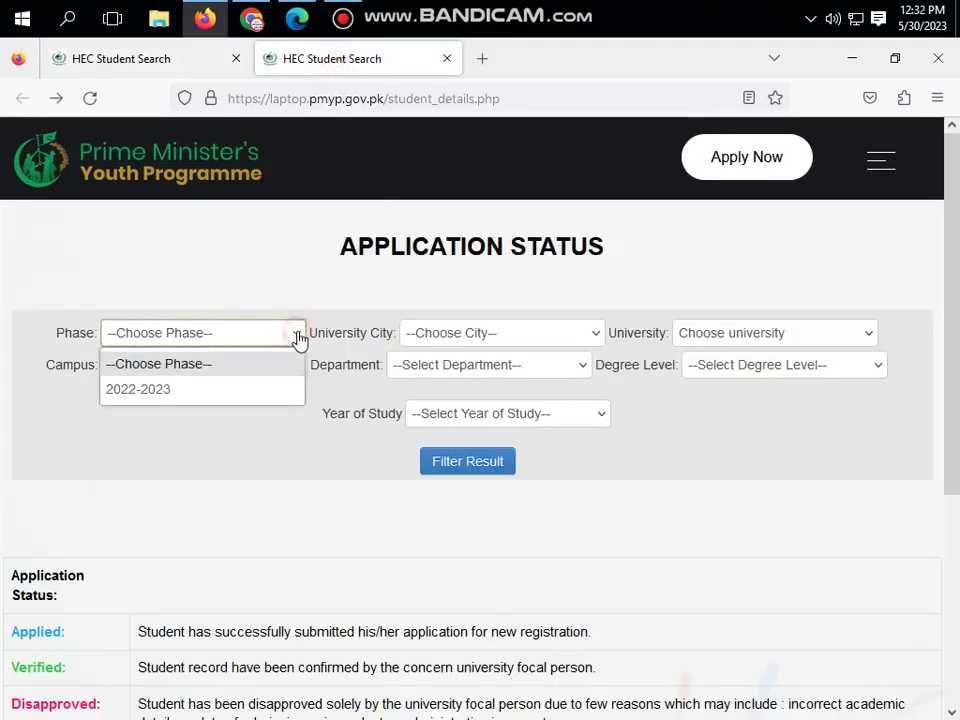
left_click(448, 360)
left_click(467, 339)
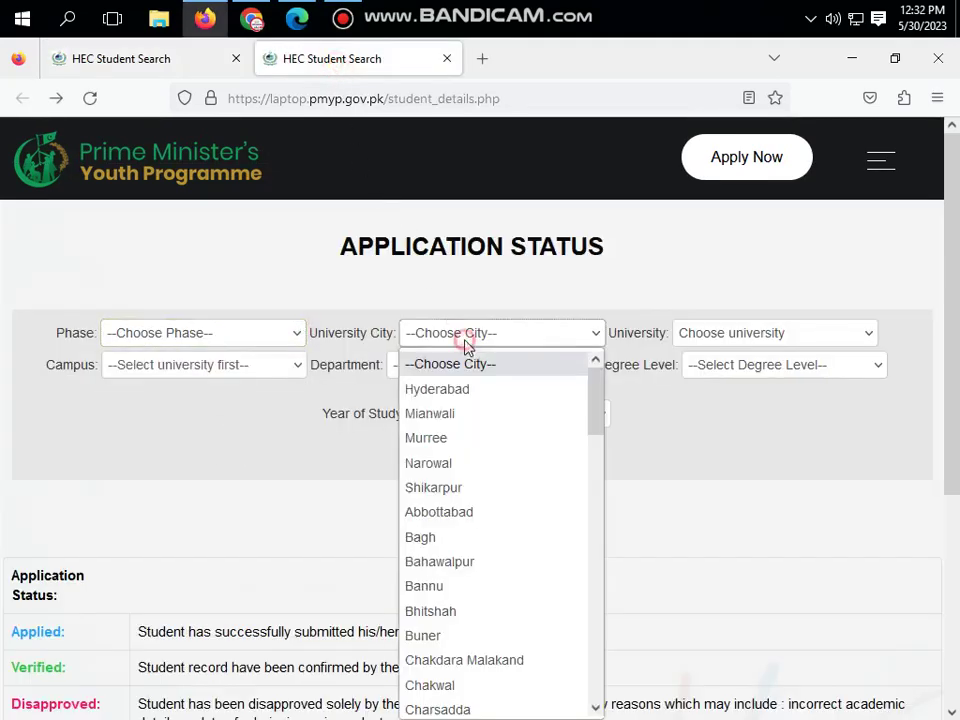
left_click(731, 414)
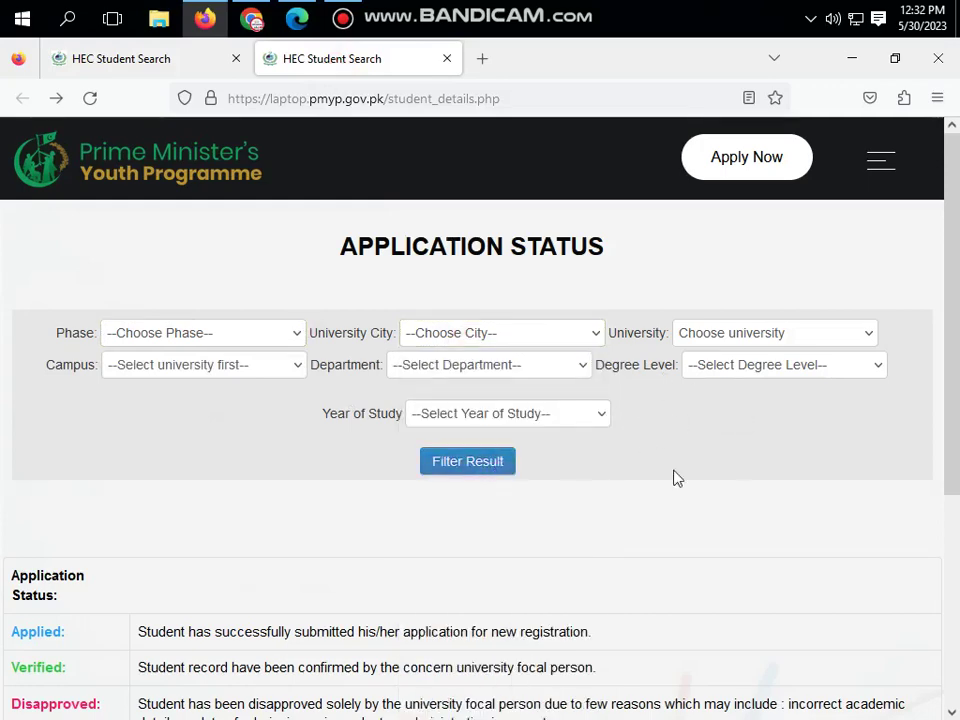
left_click(100, 58)
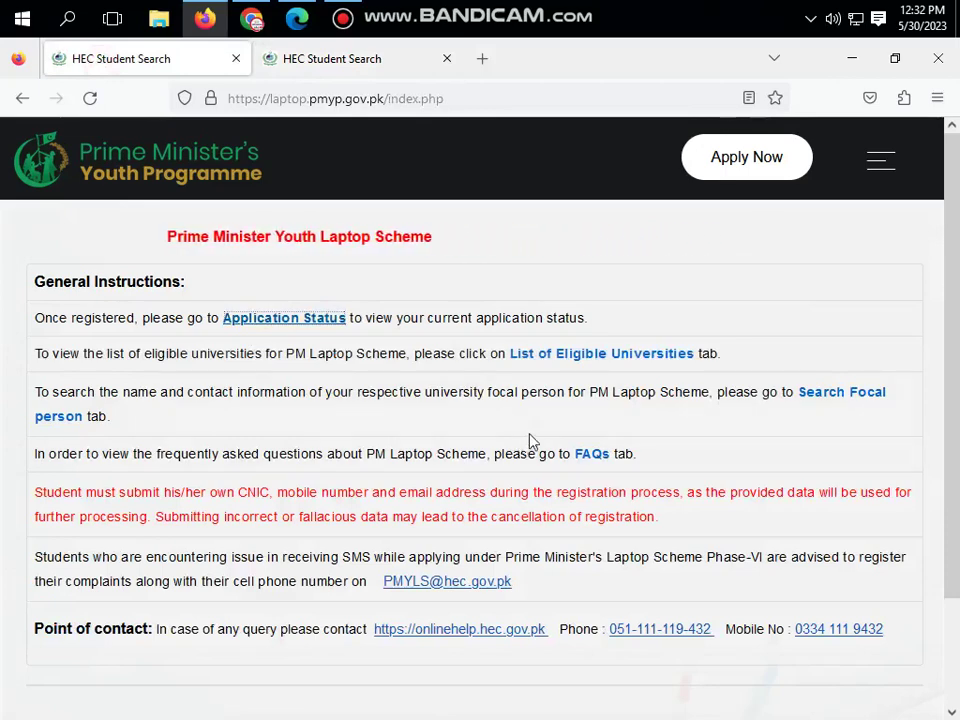
left_click(324, 57)
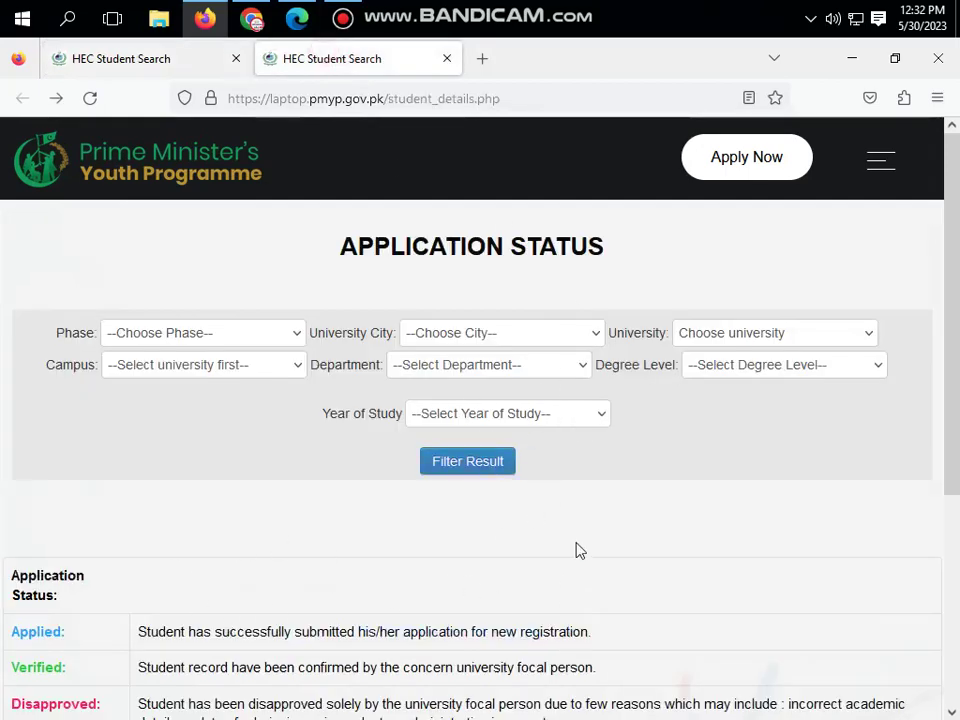
- Filter by Phase 2022-2023 and jump the University City list to Islamabad
left_click(237, 338)
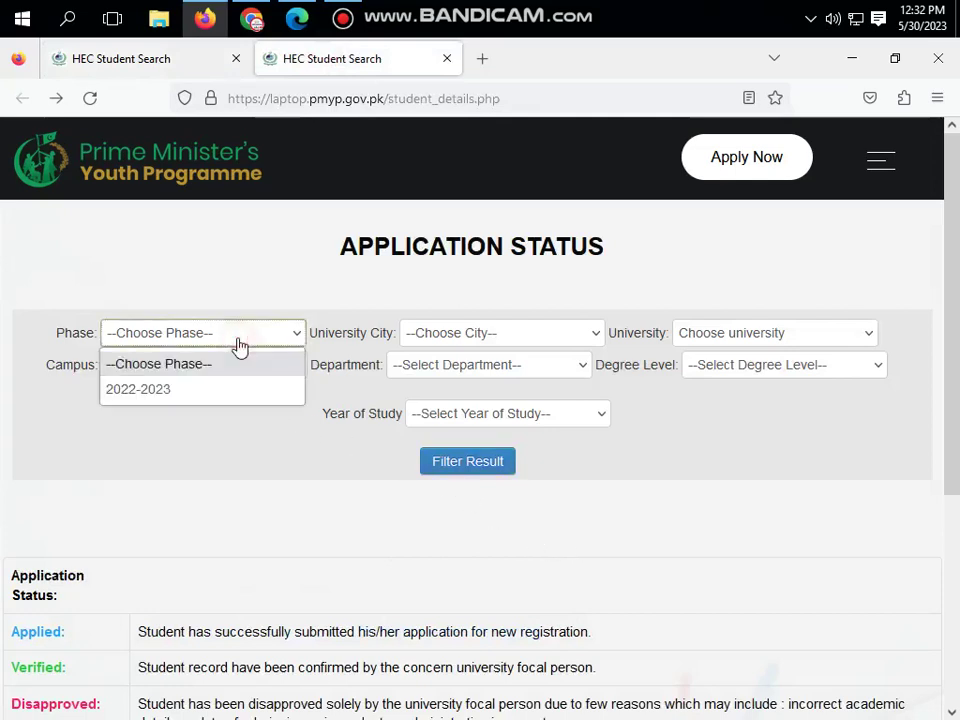
left_click(208, 389)
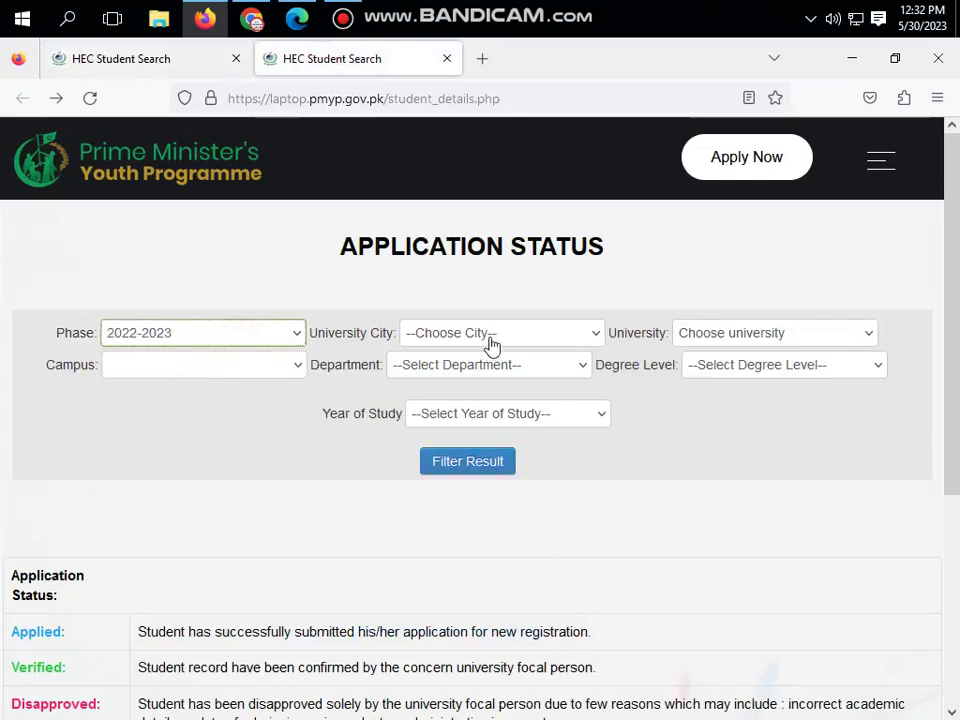
left_click(491, 344)
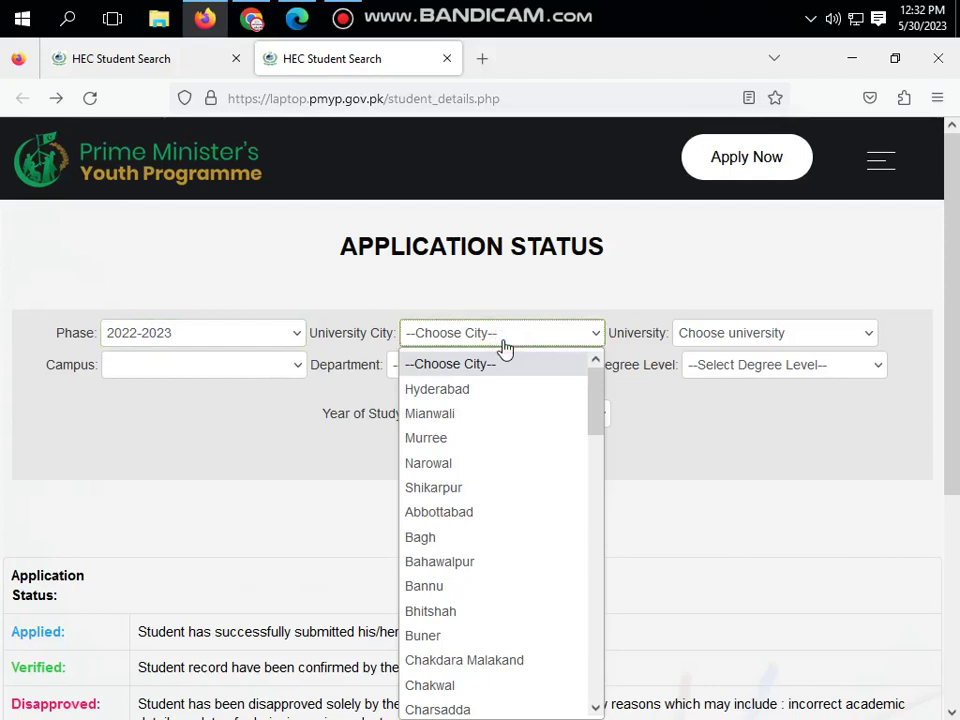
key("i")
scroll(499, 438, "down", 4)
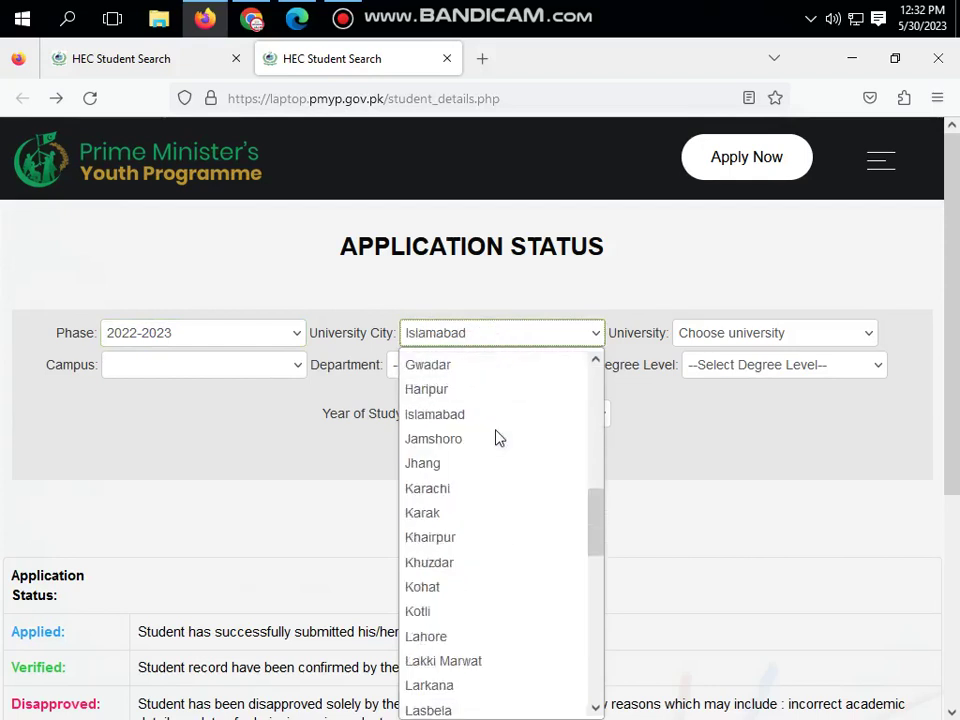